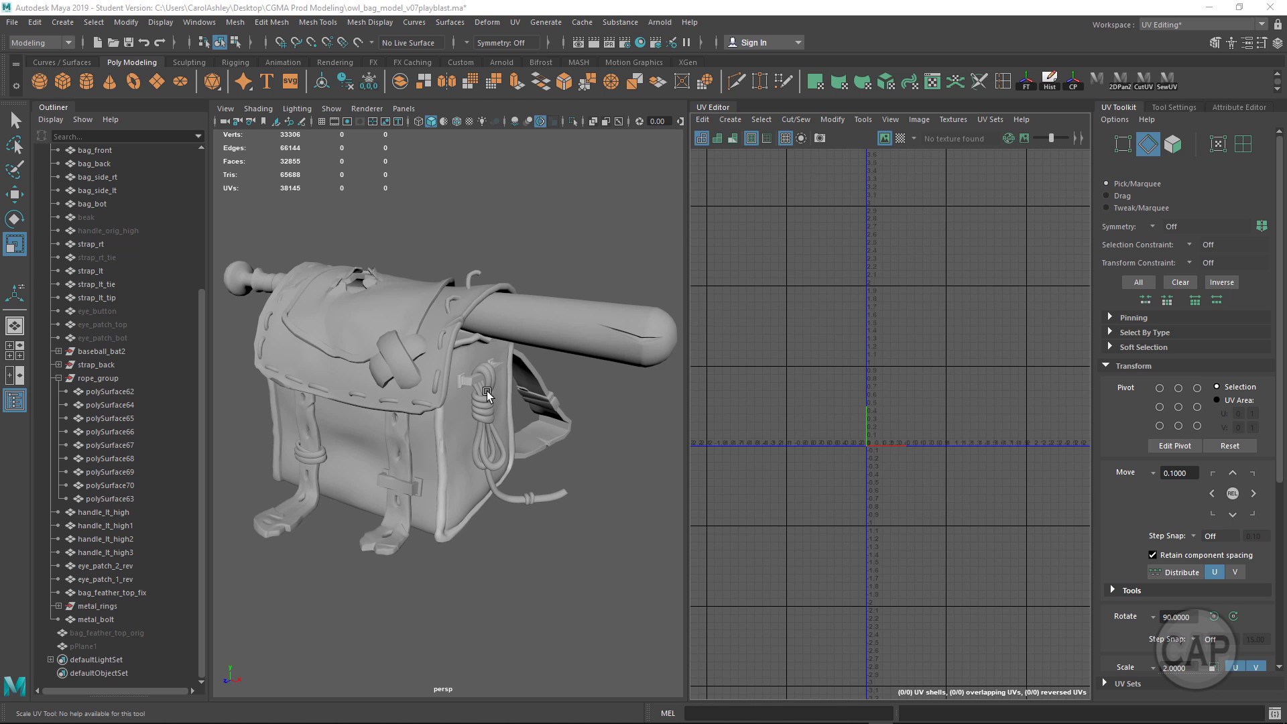
Try automatic UV mapping on the front loop of the hanging rope, inspect the resulting shells, and undo the projection
alt+right_drag(417, 487, 534, 488)
alt+middle_drag(533, 488, 552, 529)
alt+drag(553, 529, 415, 487)
alt+right_drag(415, 485, 542, 479)
alt+middle_drag(542, 479, 496, 400)
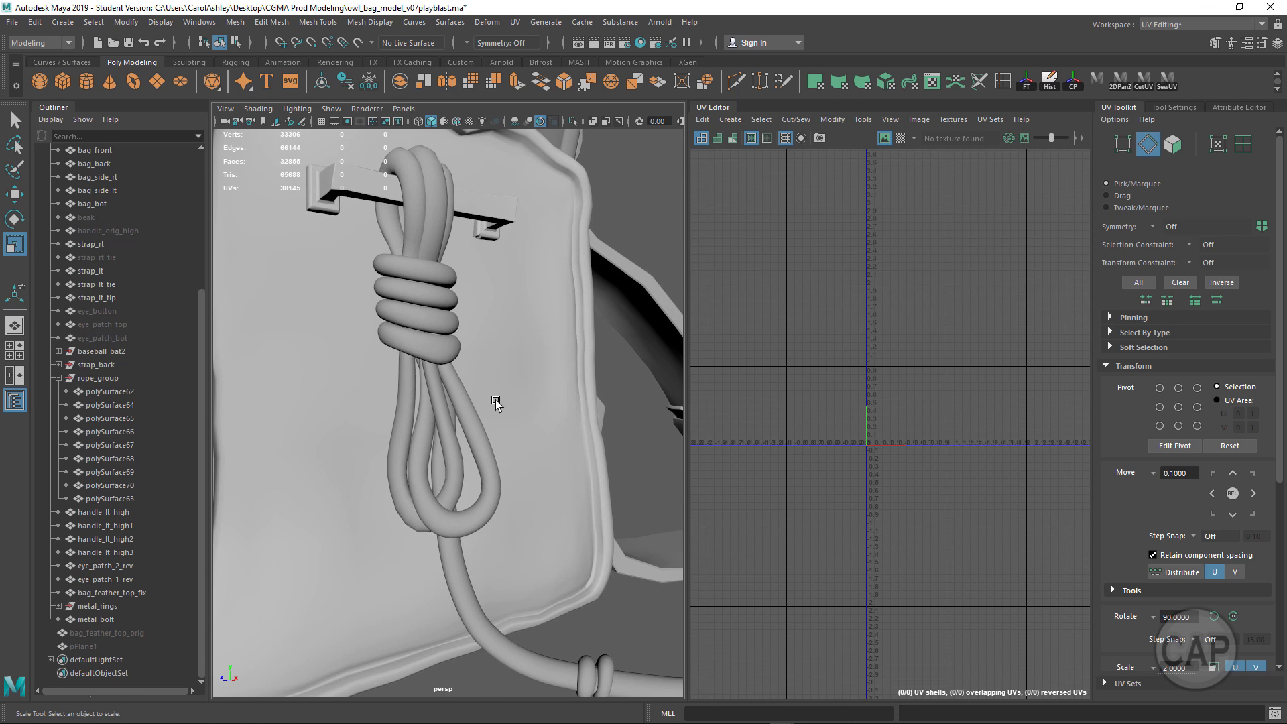
click(499, 485)
alt+drag(489, 434, 421, 343)
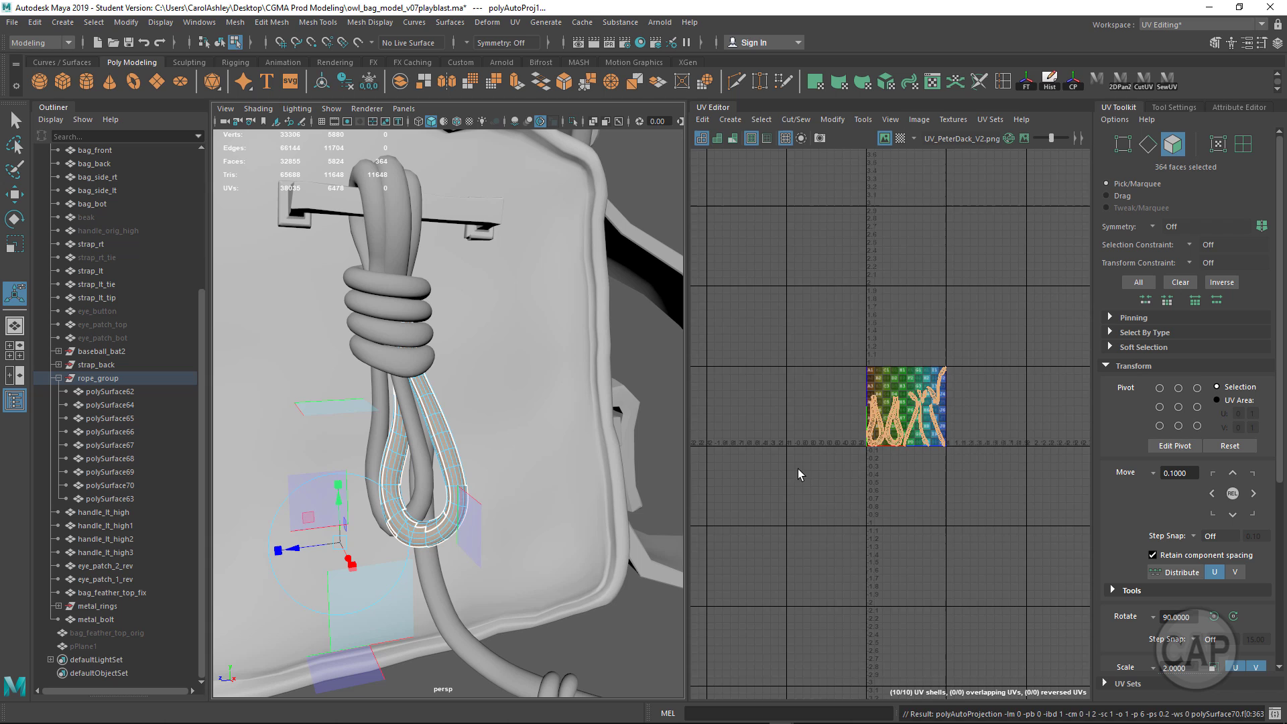
scroll(872, 429, up, 8)
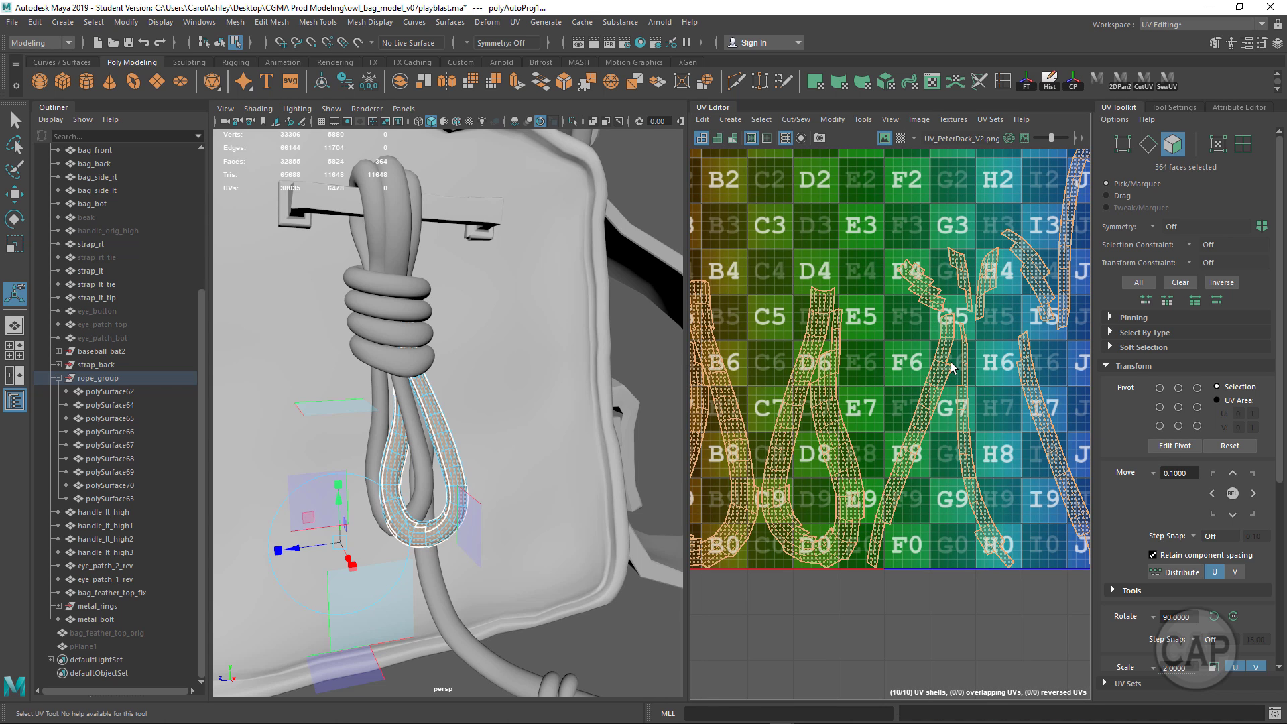
scroll(860, 387, down, 6)
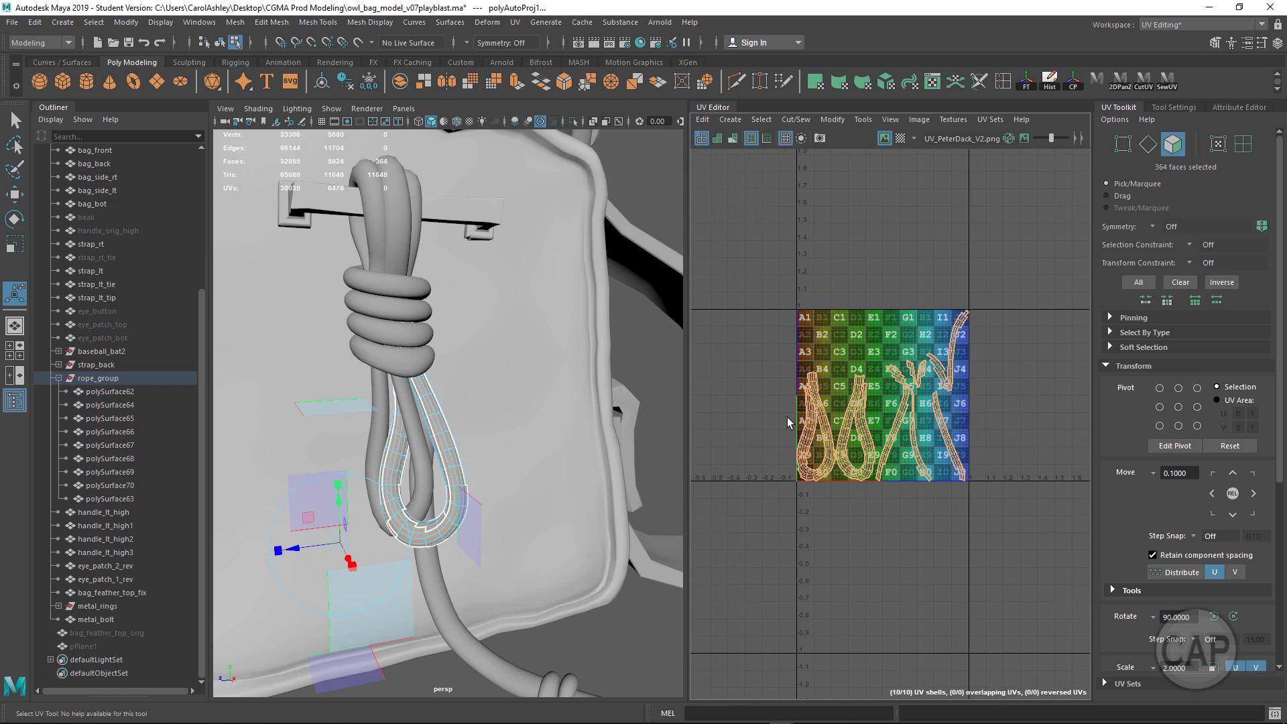
key(ctrl+z)
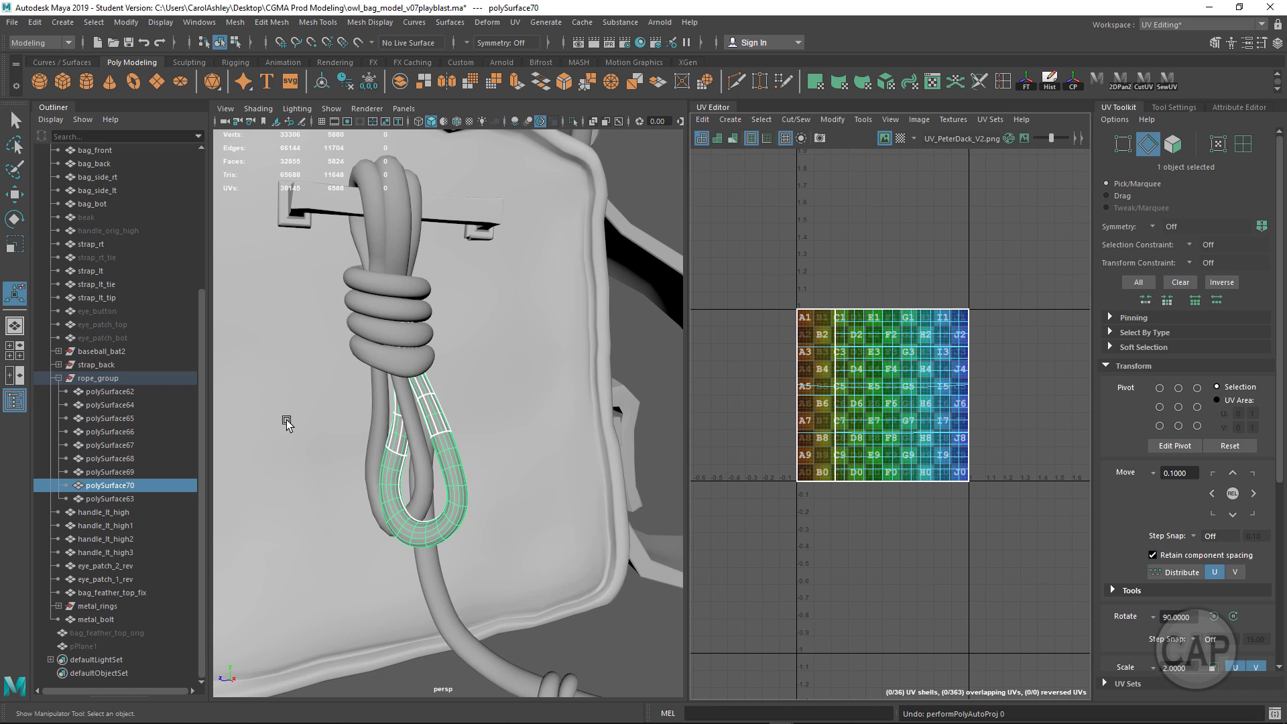
Examine the hanging rope's coil, top bend and front loop from several angles
alt+right_drag(449, 525, 479, 531)
alt+drag(407, 512, 428, 513)
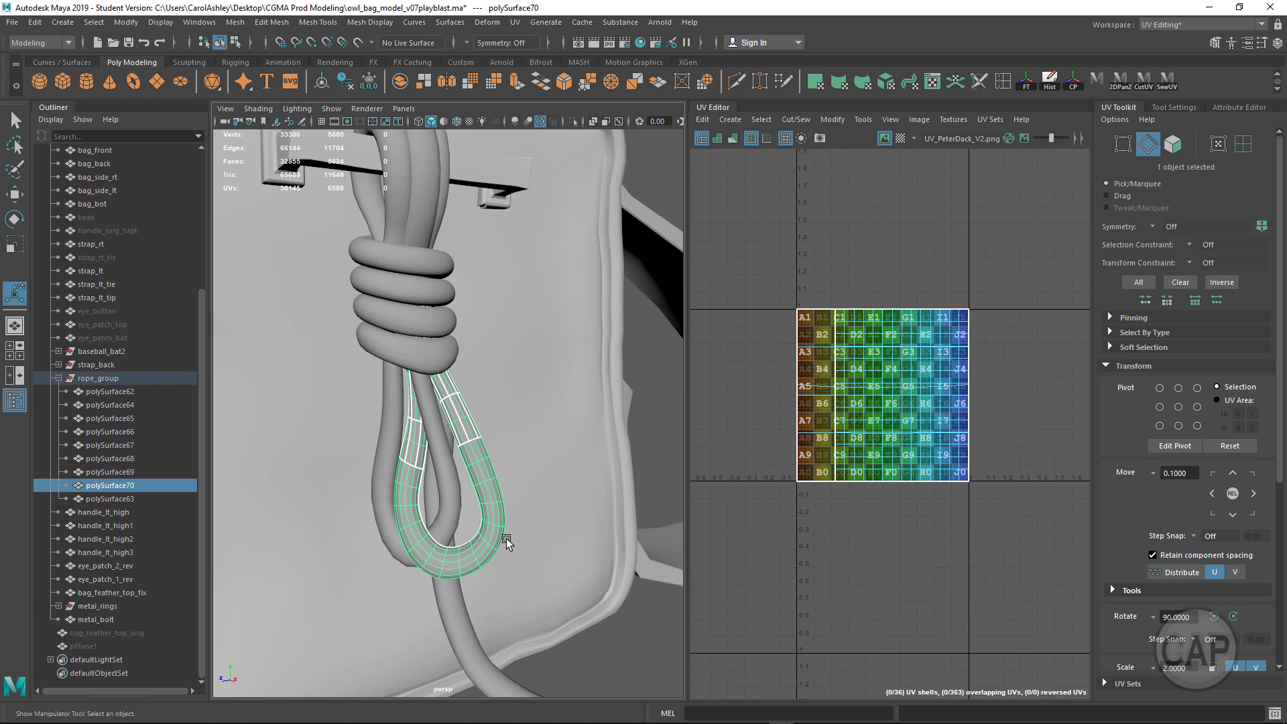
scroll(485, 537, down, 2)
scroll(485, 538, down, 4)
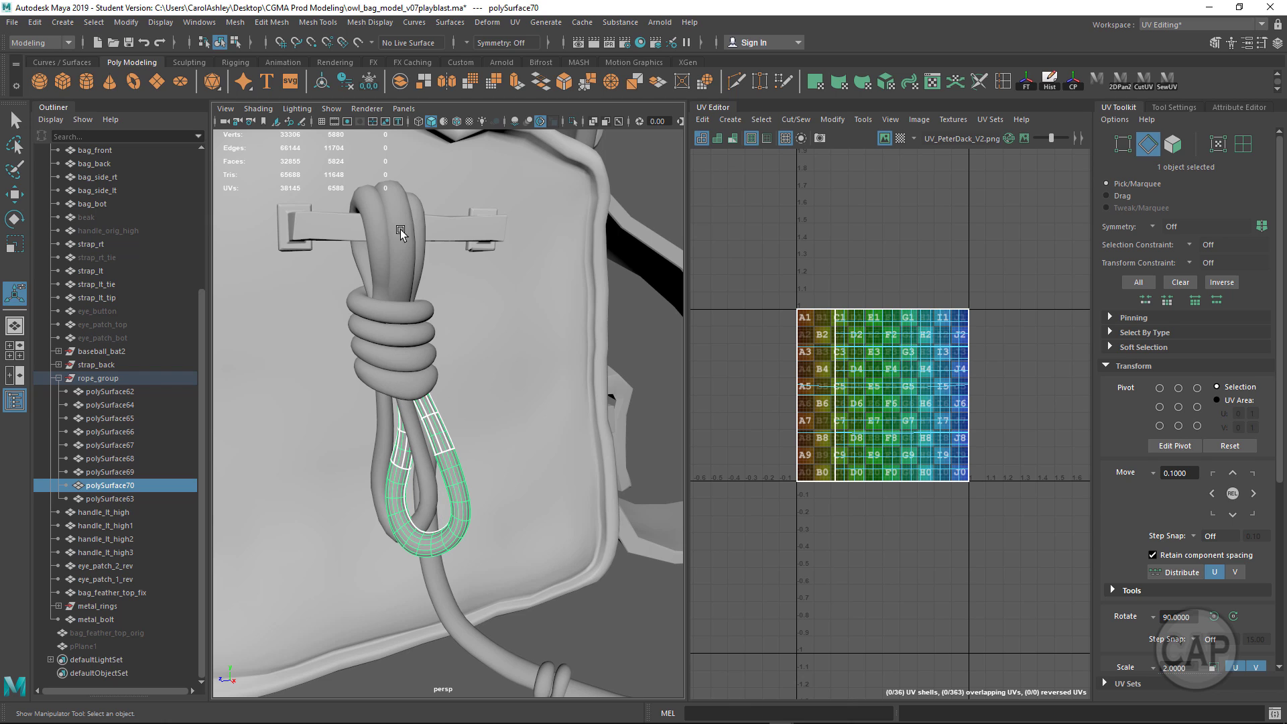
scroll(483, 416, down, 5)
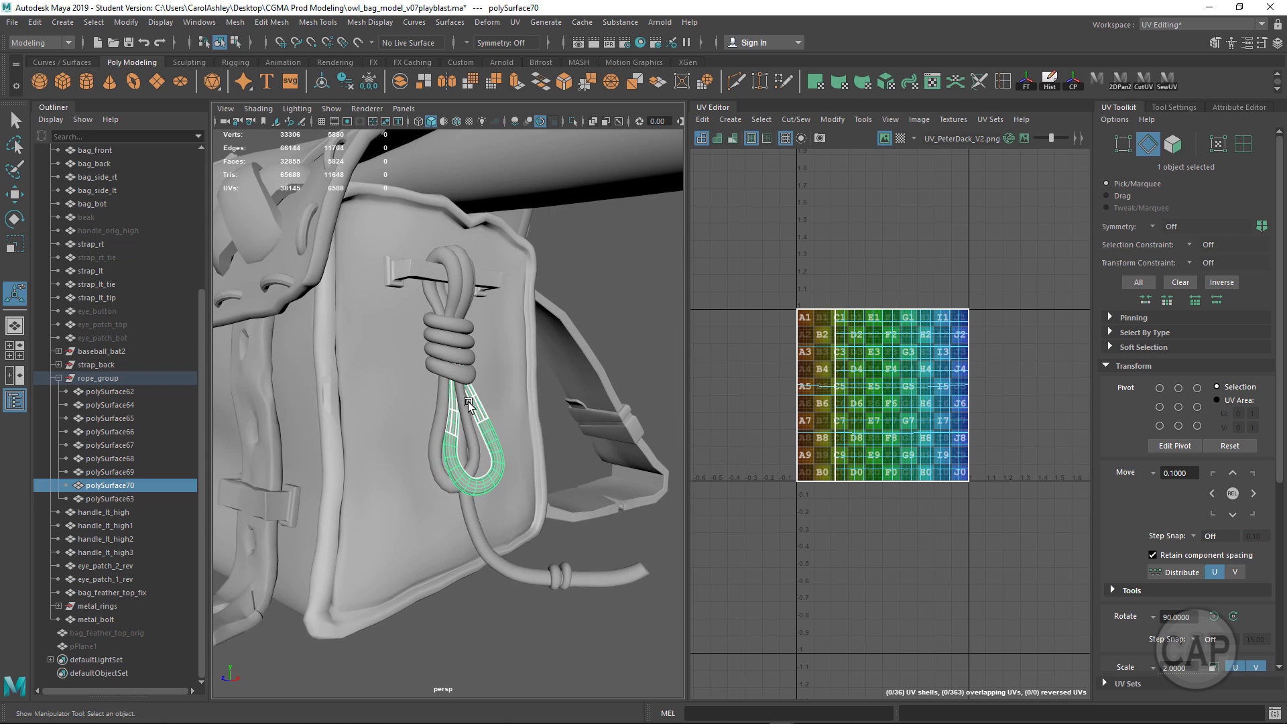
alt+drag(468, 402, 436, 443)
alt+right_drag(436, 442, 492, 442)
alt+drag(423, 471, 361, 470)
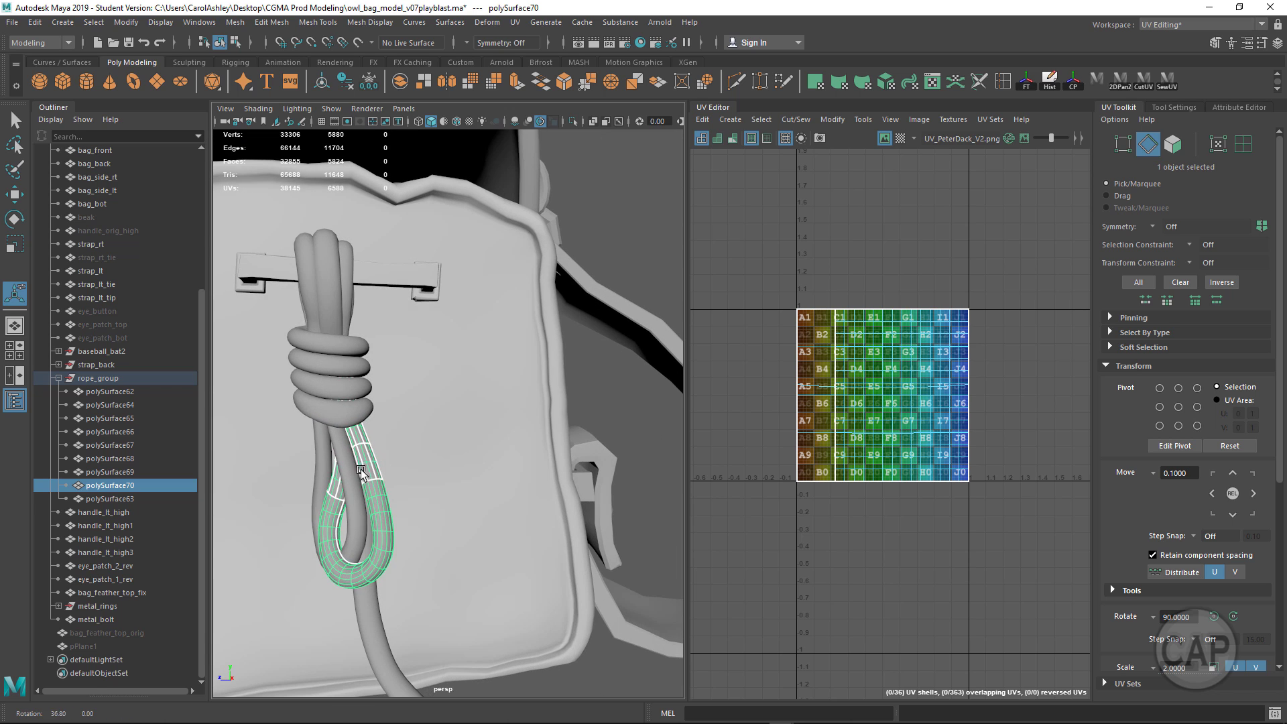
alt+middle_drag(362, 469, 382, 464)
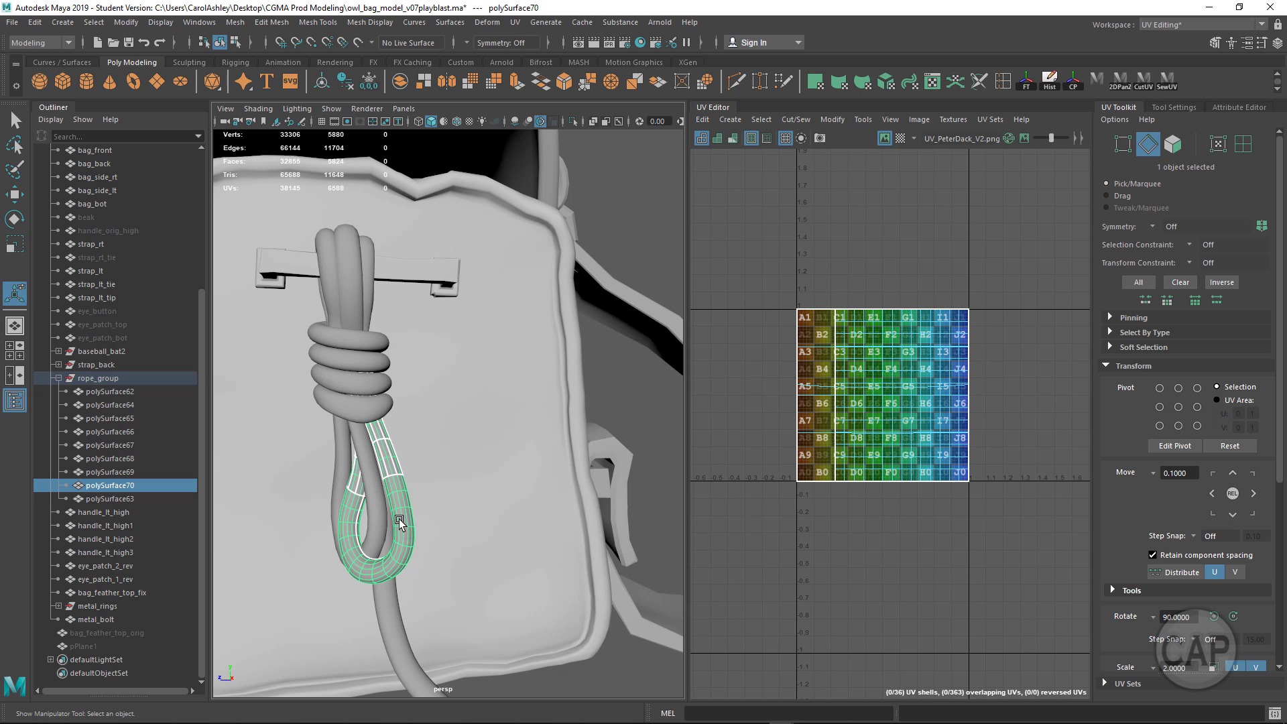
scroll(406, 519, up, 4)
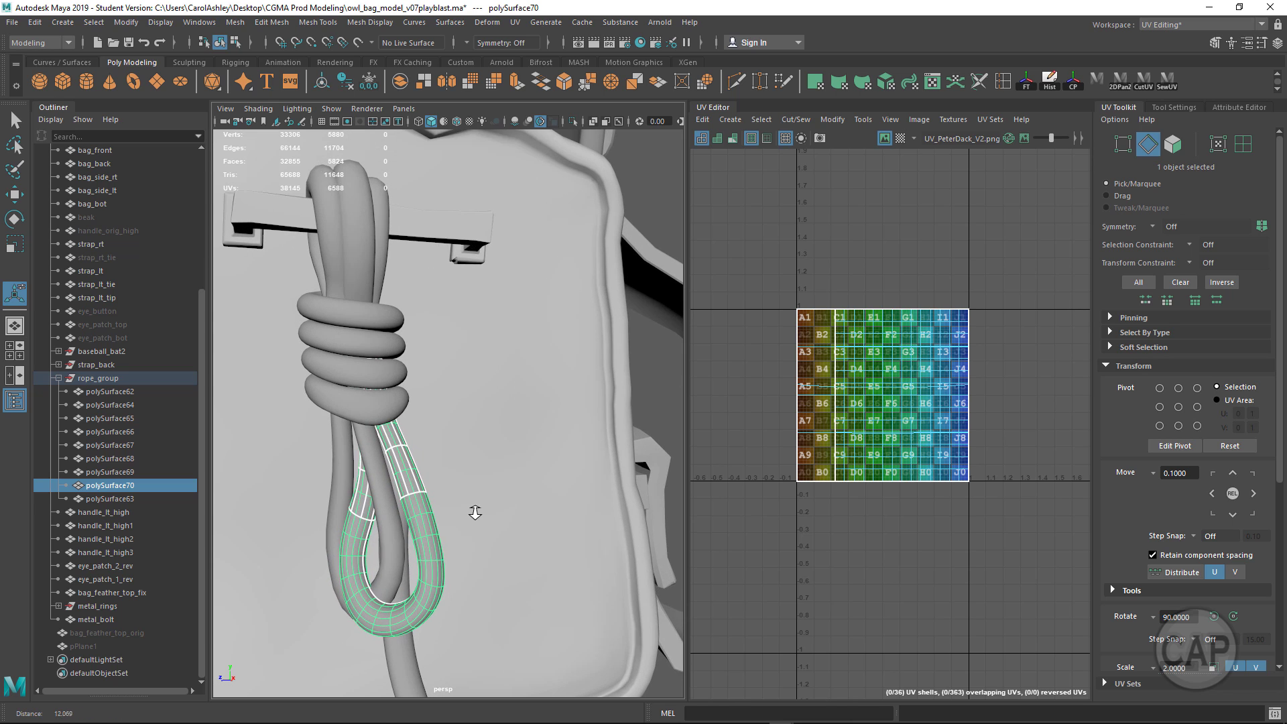
alt+middle_drag(474, 513, 501, 490)
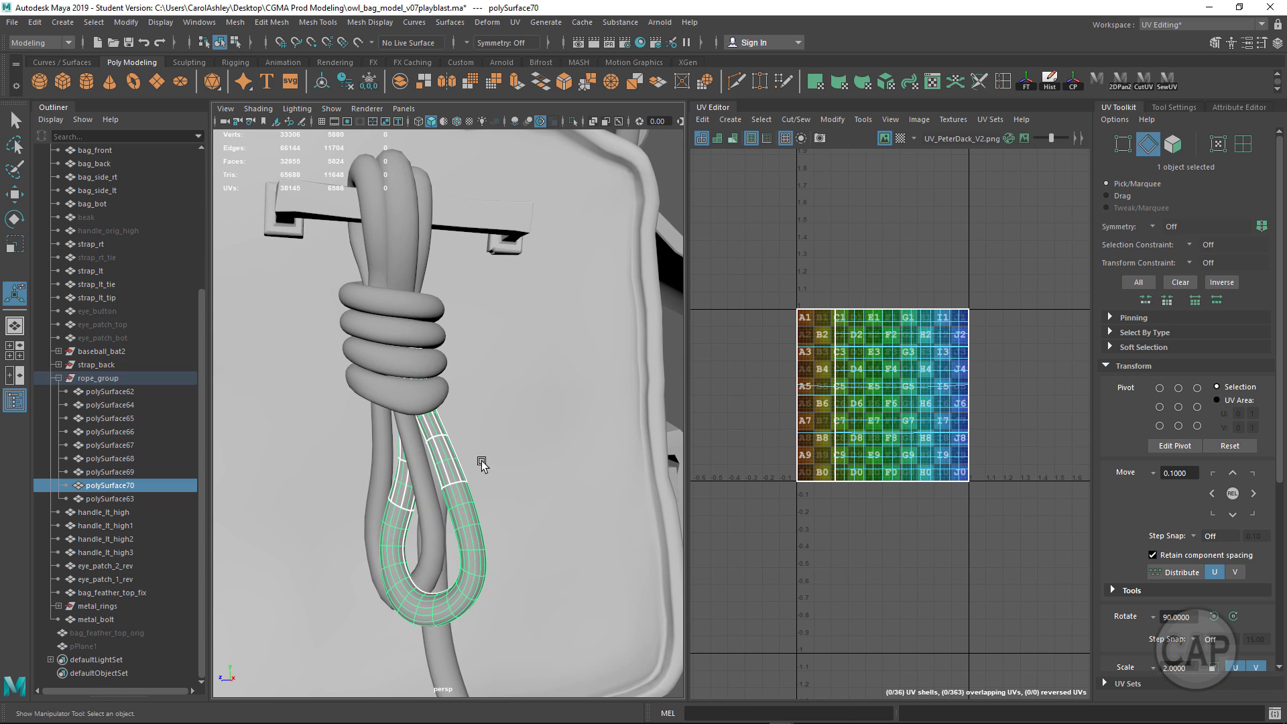
Turn on textured shading and compare the checker pattern on the neighbouring rope loops
key(6)
click(534, 425)
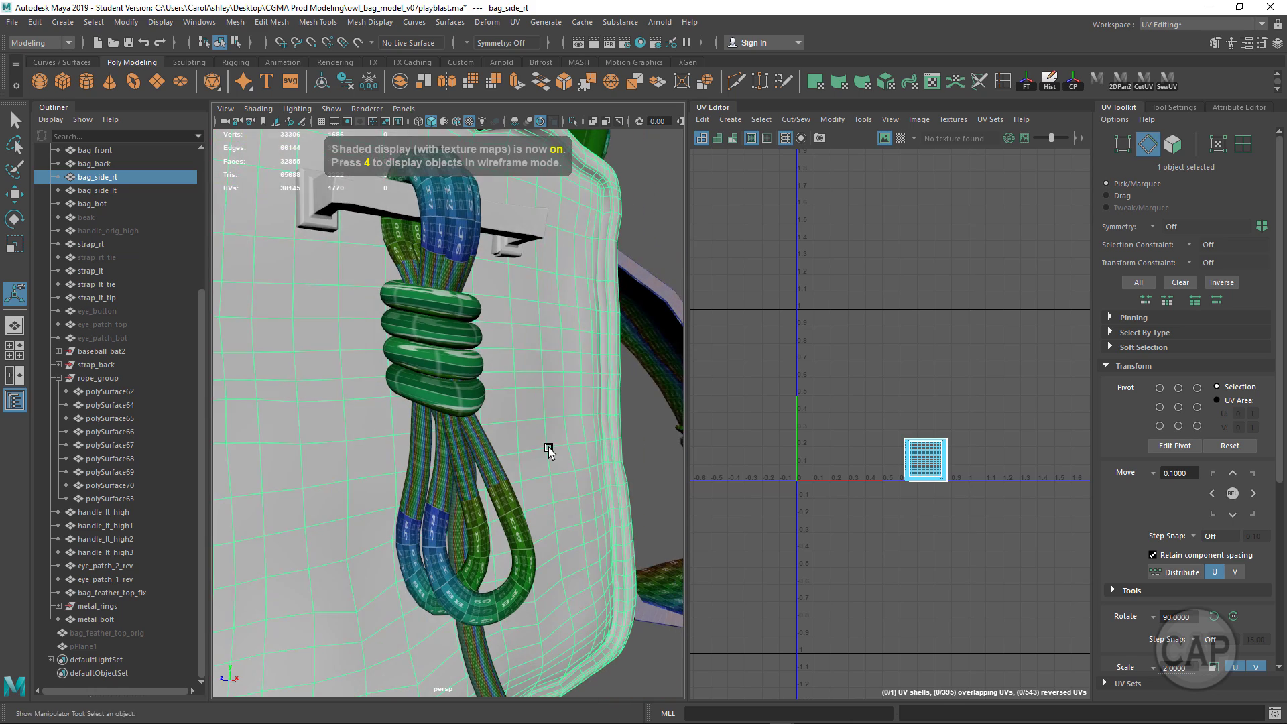
alt+right_drag(549, 447, 623, 460)
alt+middle_drag(624, 459, 563, 322)
alt+right_drag(562, 322, 646, 333)
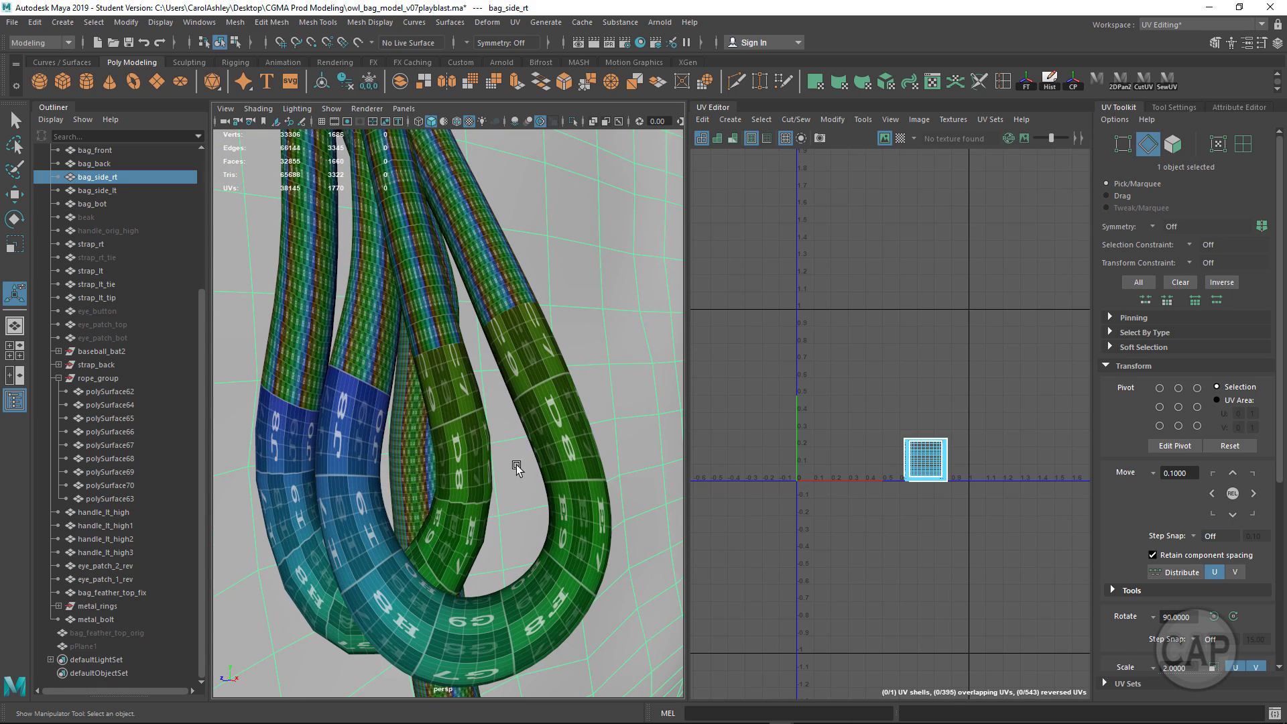
click(456, 400)
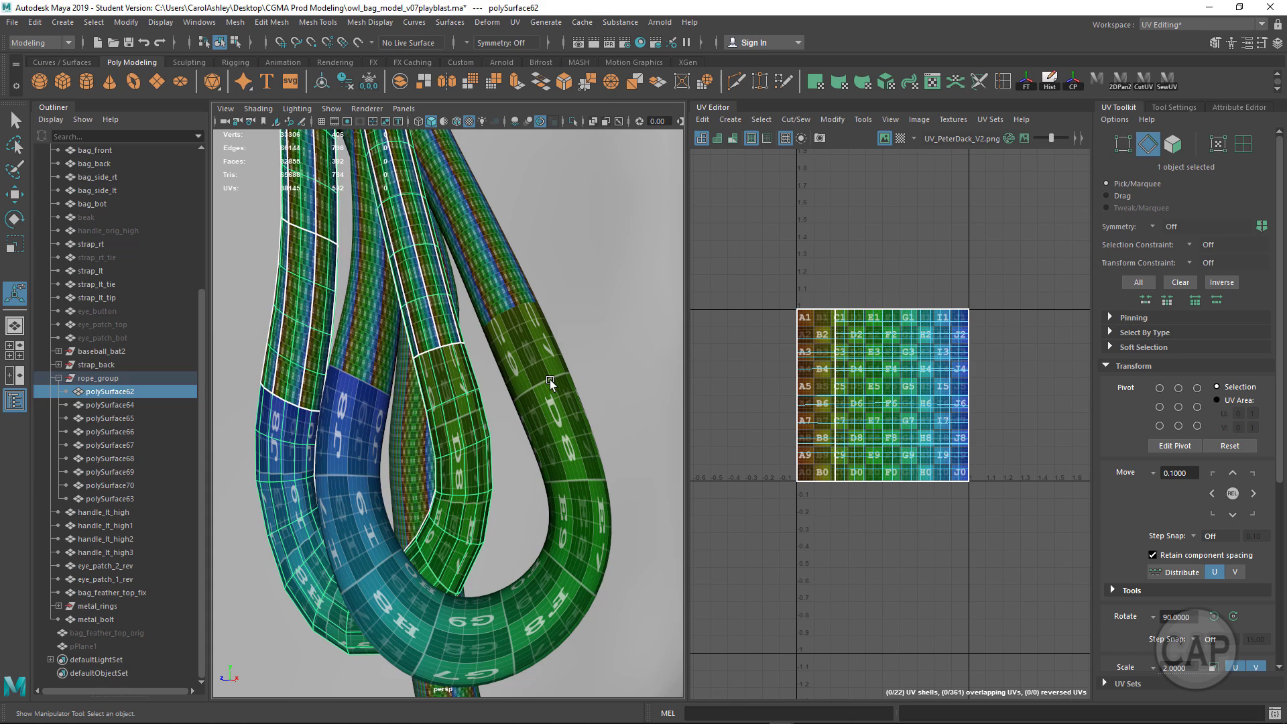
click(549, 379)
click(452, 408)
alt+right_drag(532, 421, 431, 406)
alt+drag(431, 407, 402, 410)
alt+middle_drag(403, 410, 429, 469)
Select the front rope loop polySurface70 and isolate it in the viewport
click(456, 448)
alt+drag(454, 459, 476, 509)
alt+right_drag(501, 519, 458, 506)
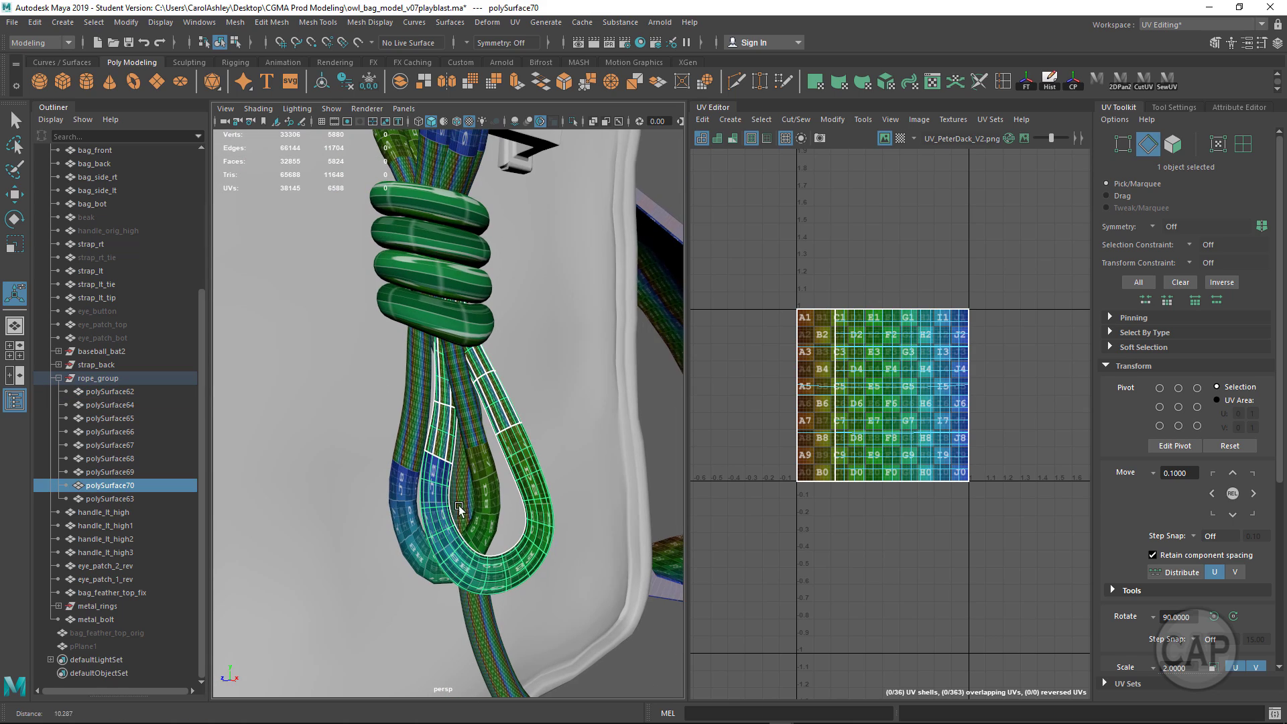
alt+drag(459, 509, 459, 517)
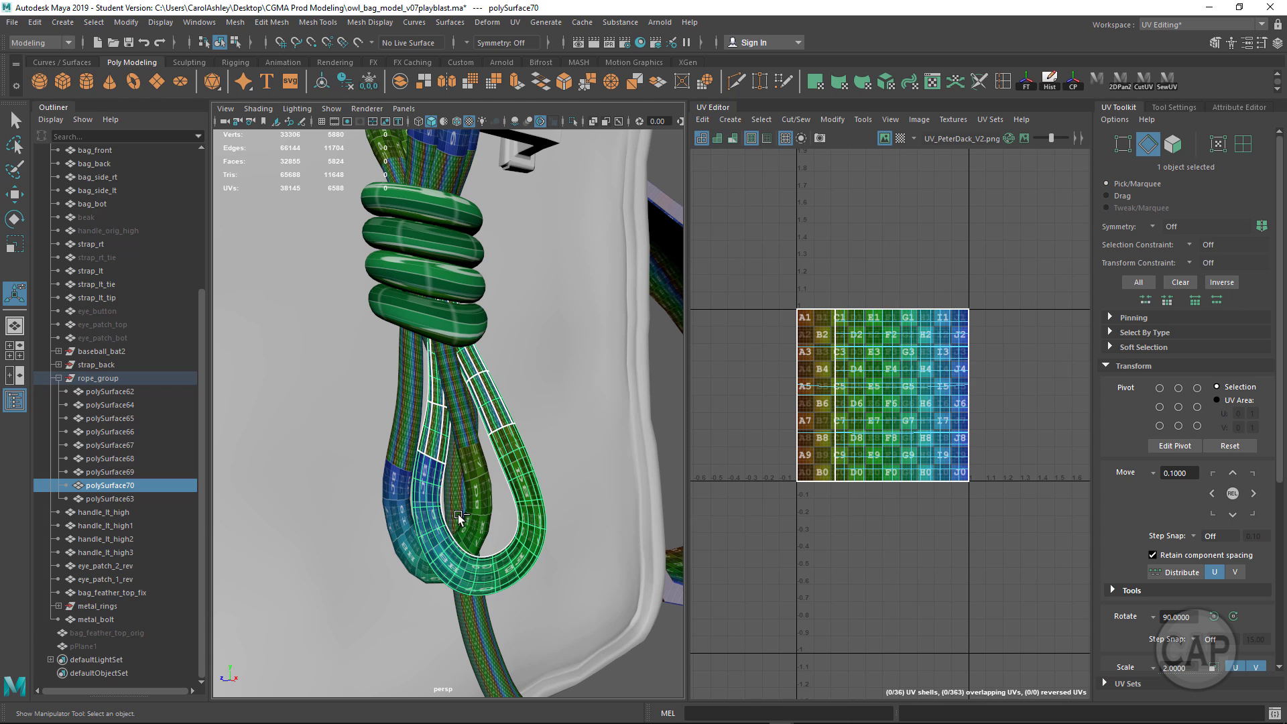
key(ctrl+1)
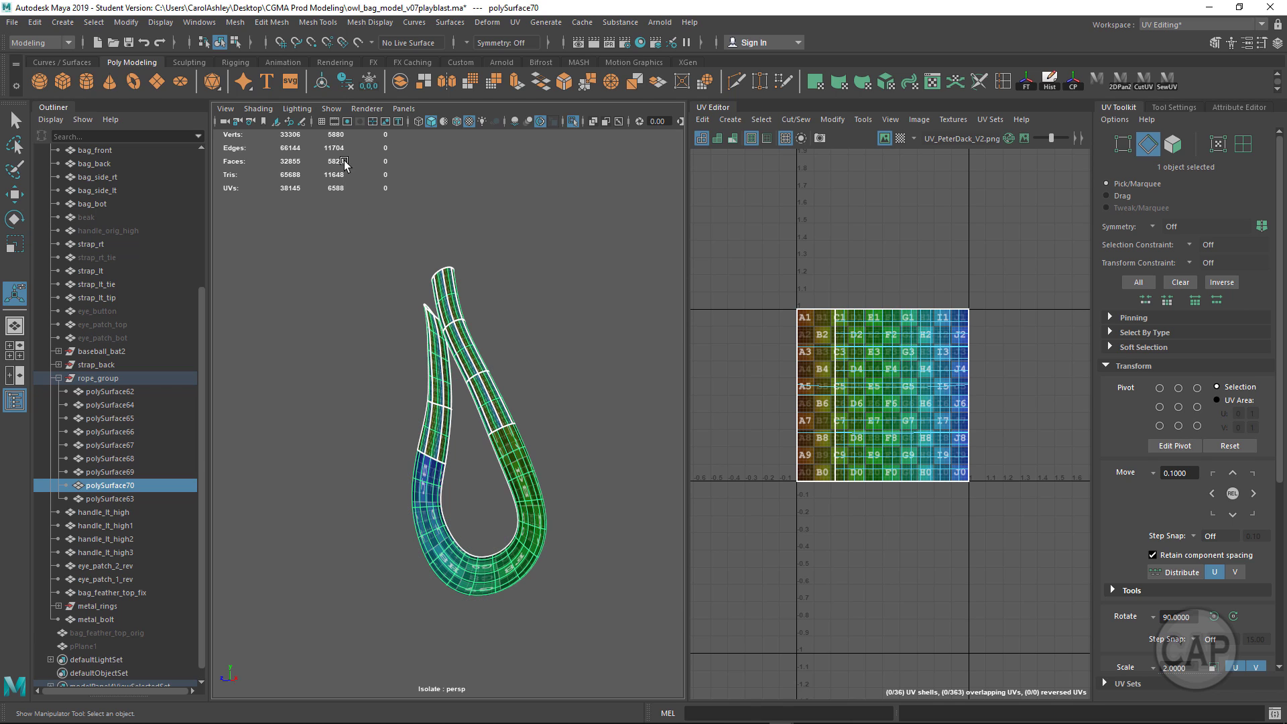
click(331, 108)
mouse_move(358, 135)
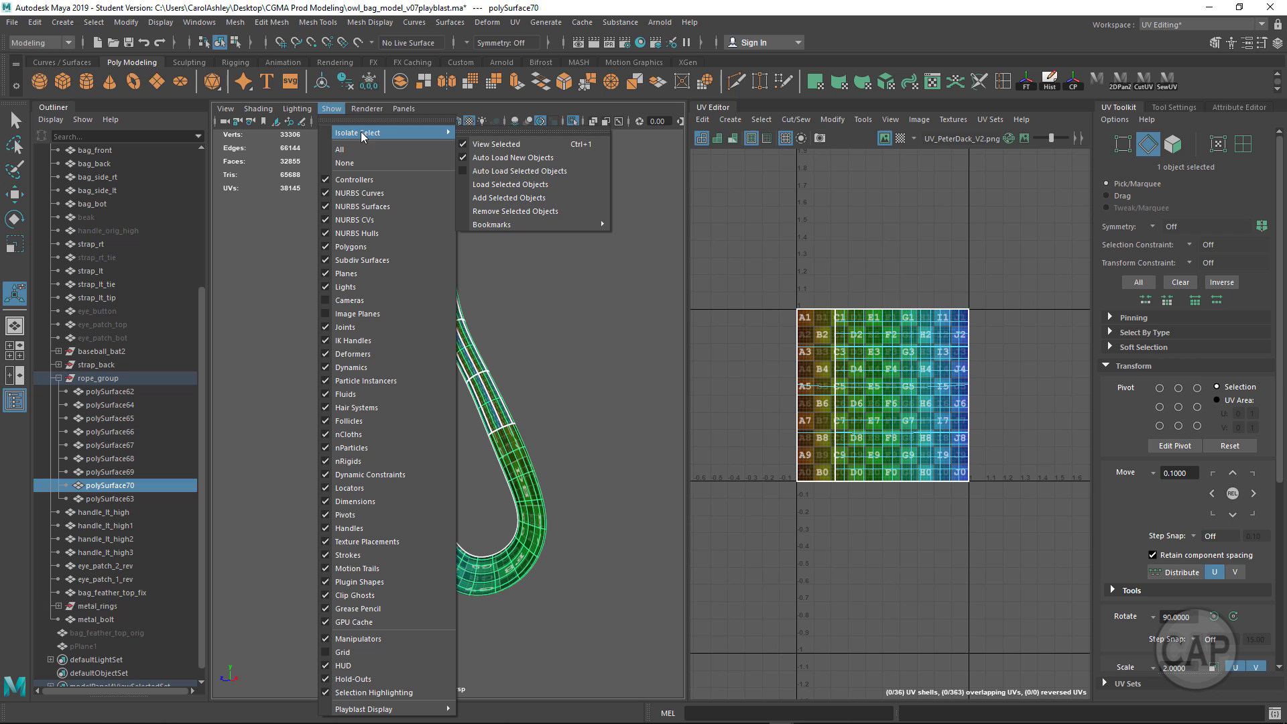
click(575, 146)
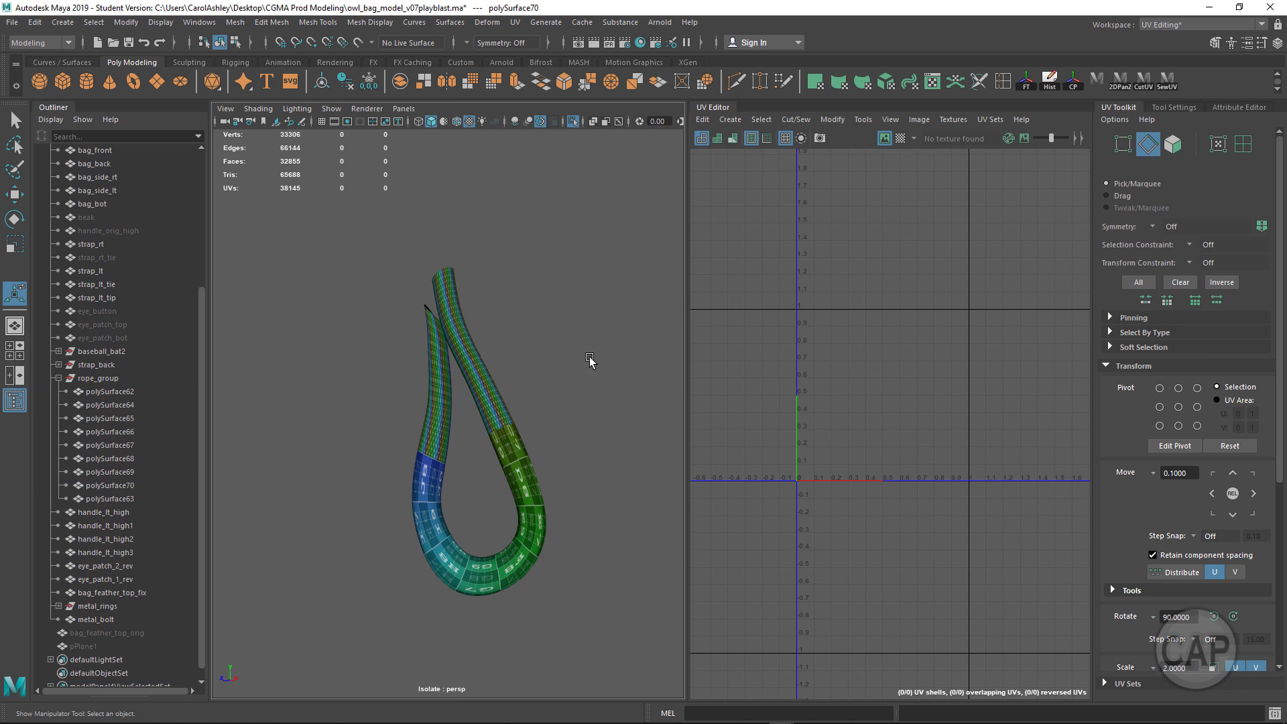
Unitize the UVs of the isolated rope loop polySurface70
alt+right_drag(450, 449, 517, 441)
alt+middle_drag(517, 441, 468, 417)
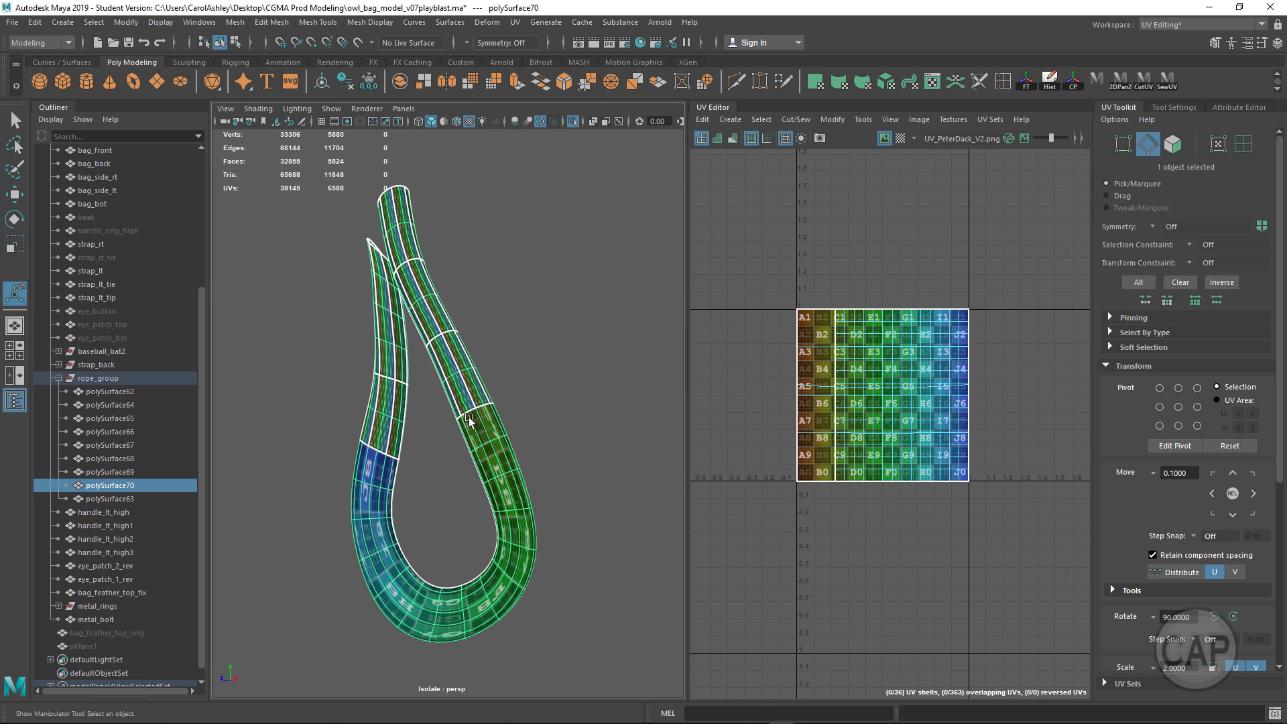
alt+drag(465, 483, 433, 388)
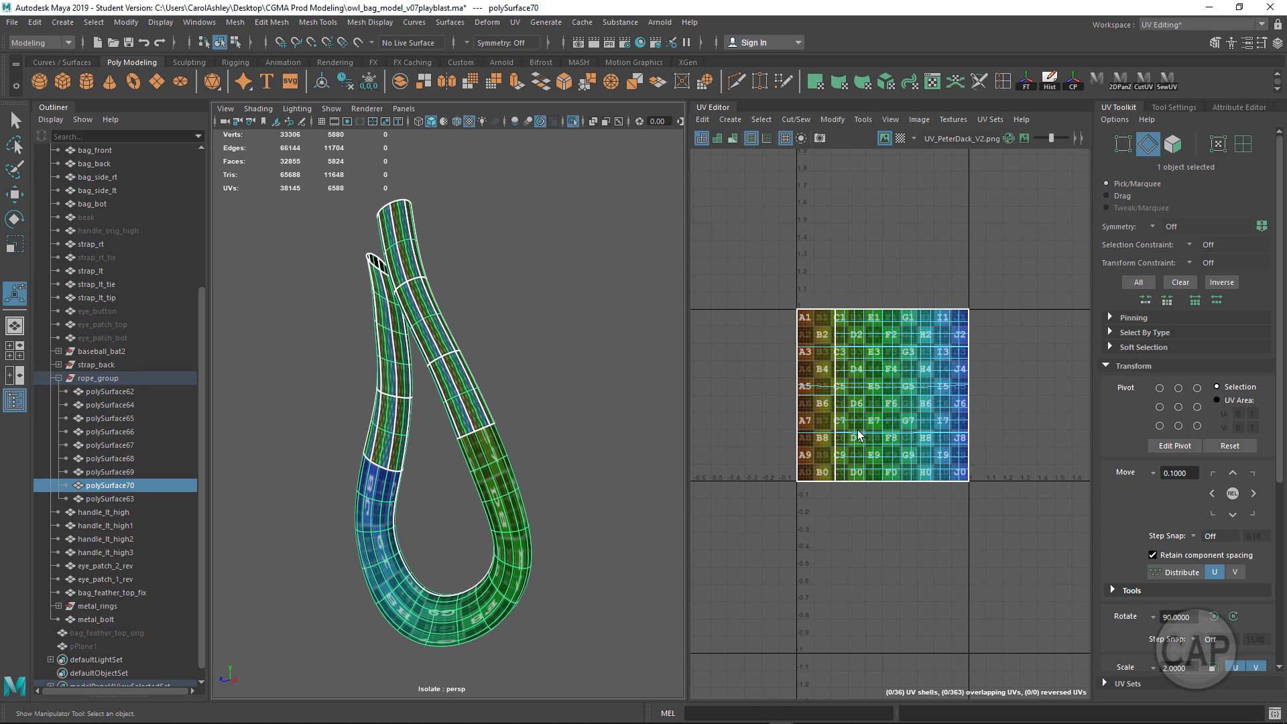
click(830, 119)
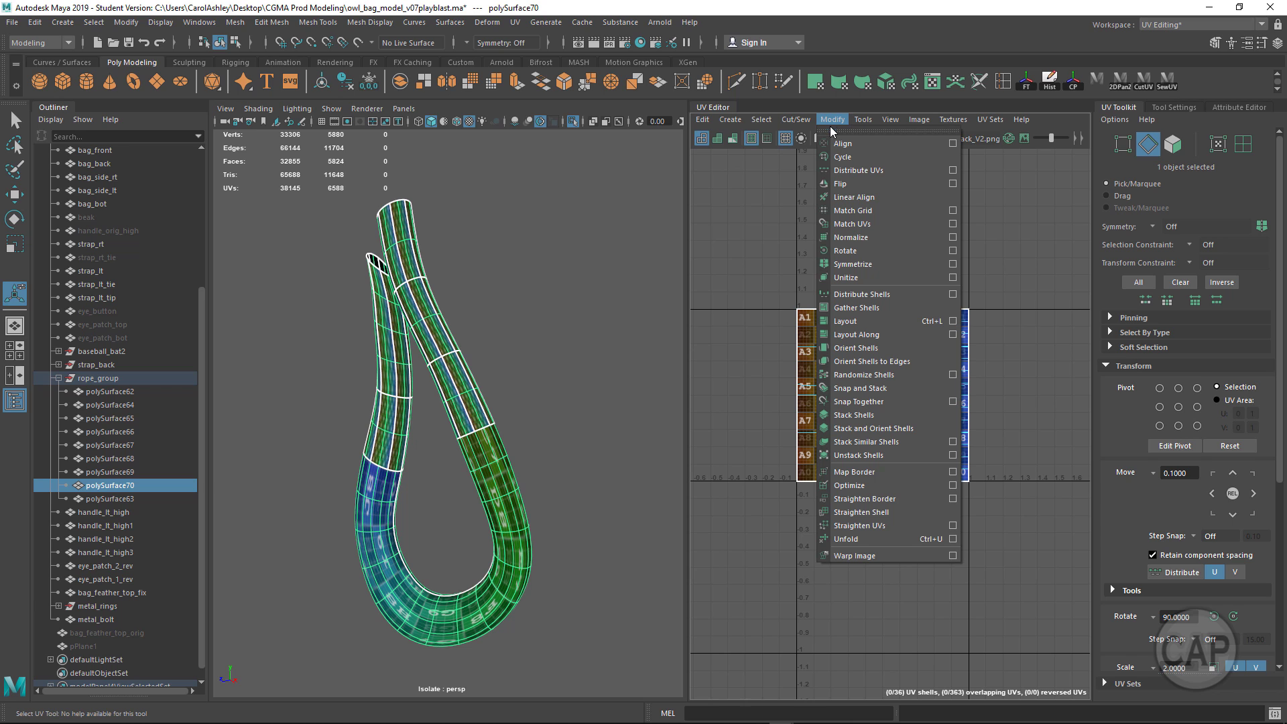
click(867, 276)
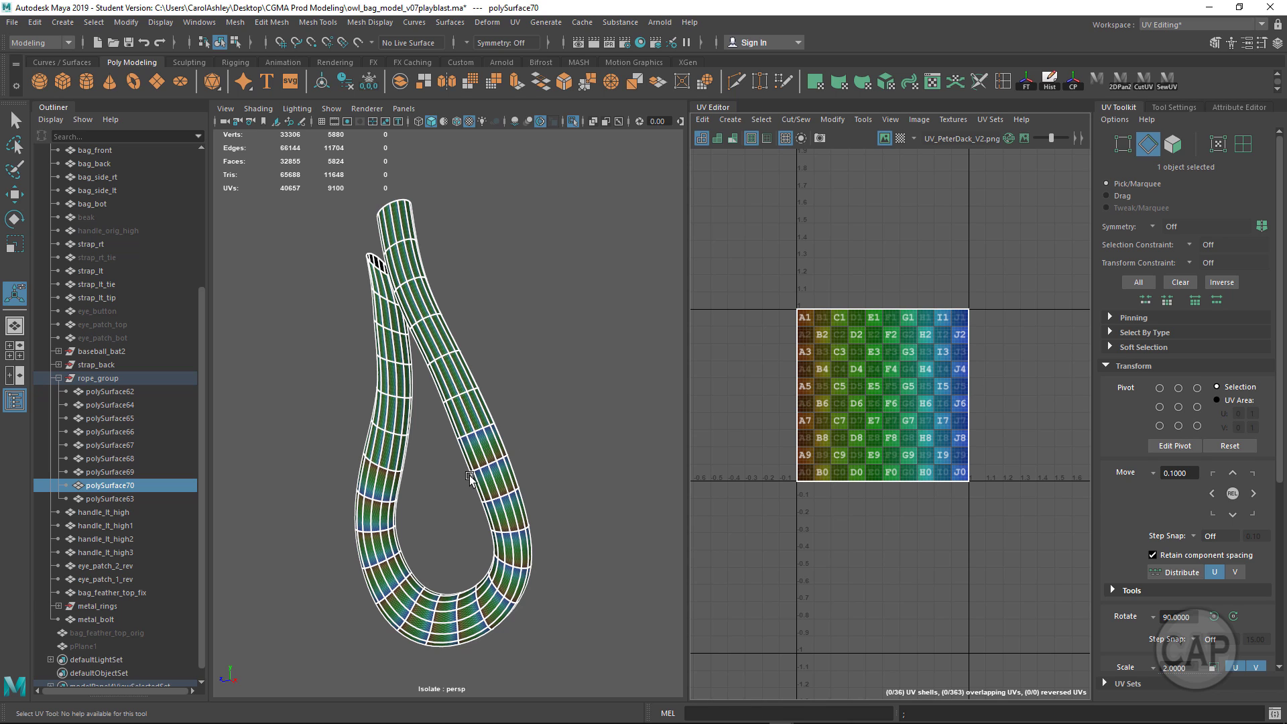
Switch to edge selection and select one edge loop running the full length of the rope piece
alt+drag(471, 480, 440, 310)
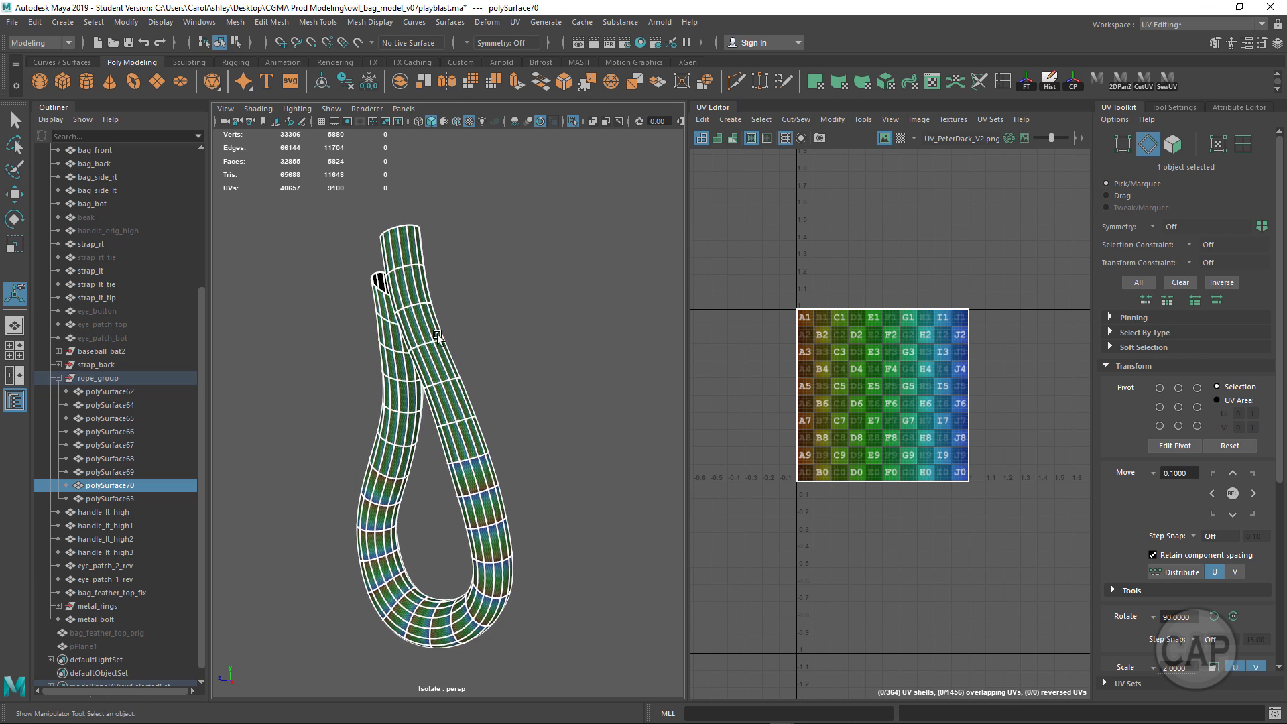
right_drag(447, 366, 447, 293)
alt+drag(444, 315, 415, 361)
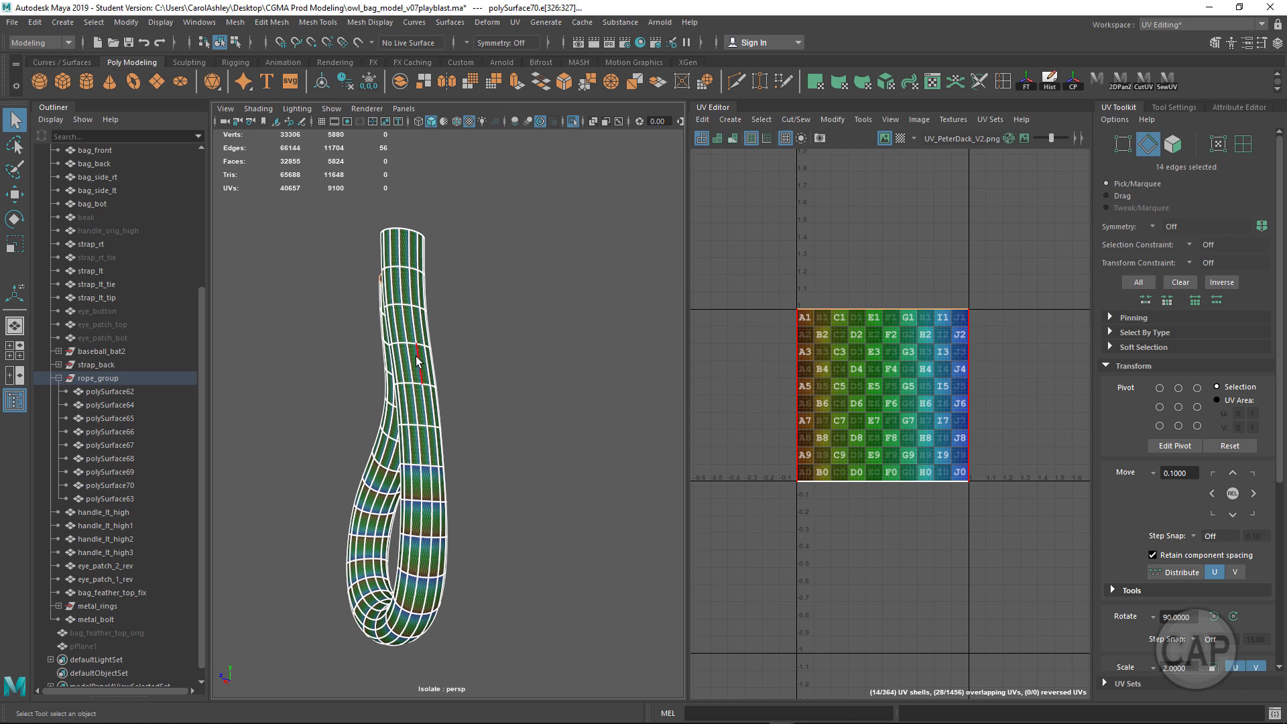
shift+double_click(415, 360)
Examine the course of the selected lengthwise edge loop around the rope piece up to its open ends
alt+drag(419, 519, 405, 463)
alt+right_drag(419, 428, 534, 414)
alt+middle_drag(417, 405, 426, 513)
alt+drag(423, 499, 382, 484)
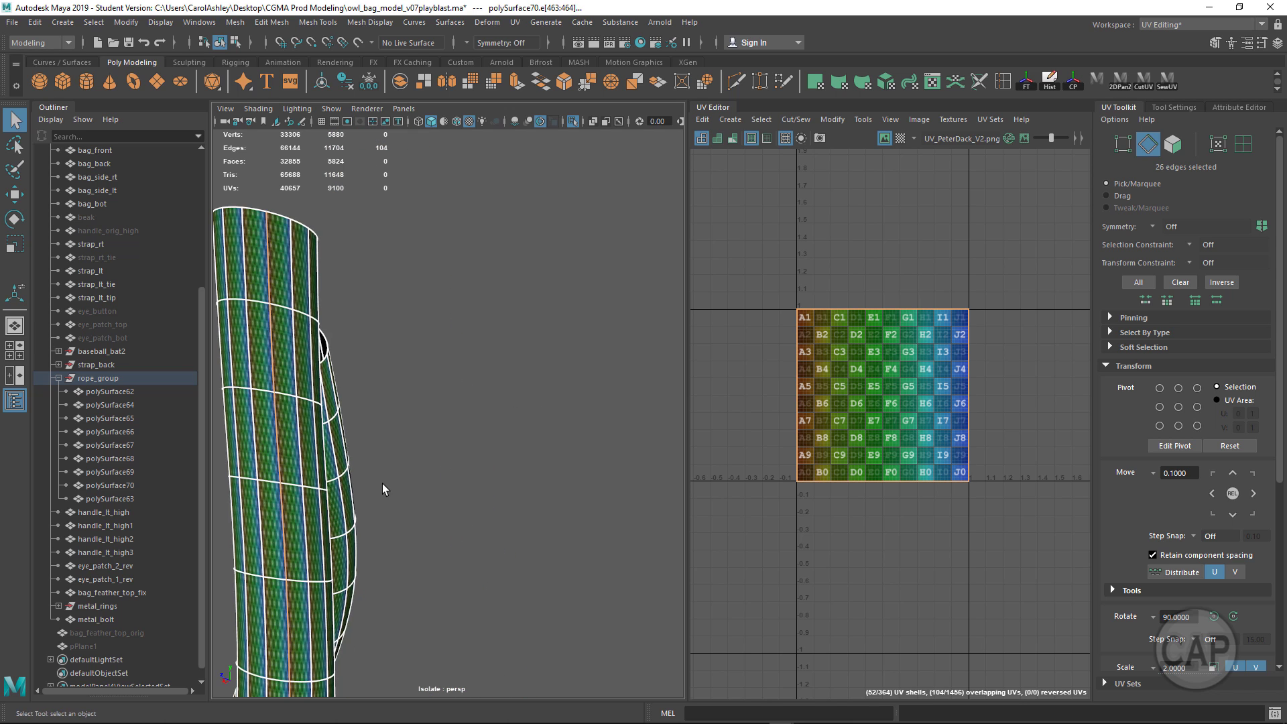
alt+middle_drag(400, 480, 485, 459)
alt+right_drag(485, 459, 328, 423)
alt+drag(394, 489, 365, 429)
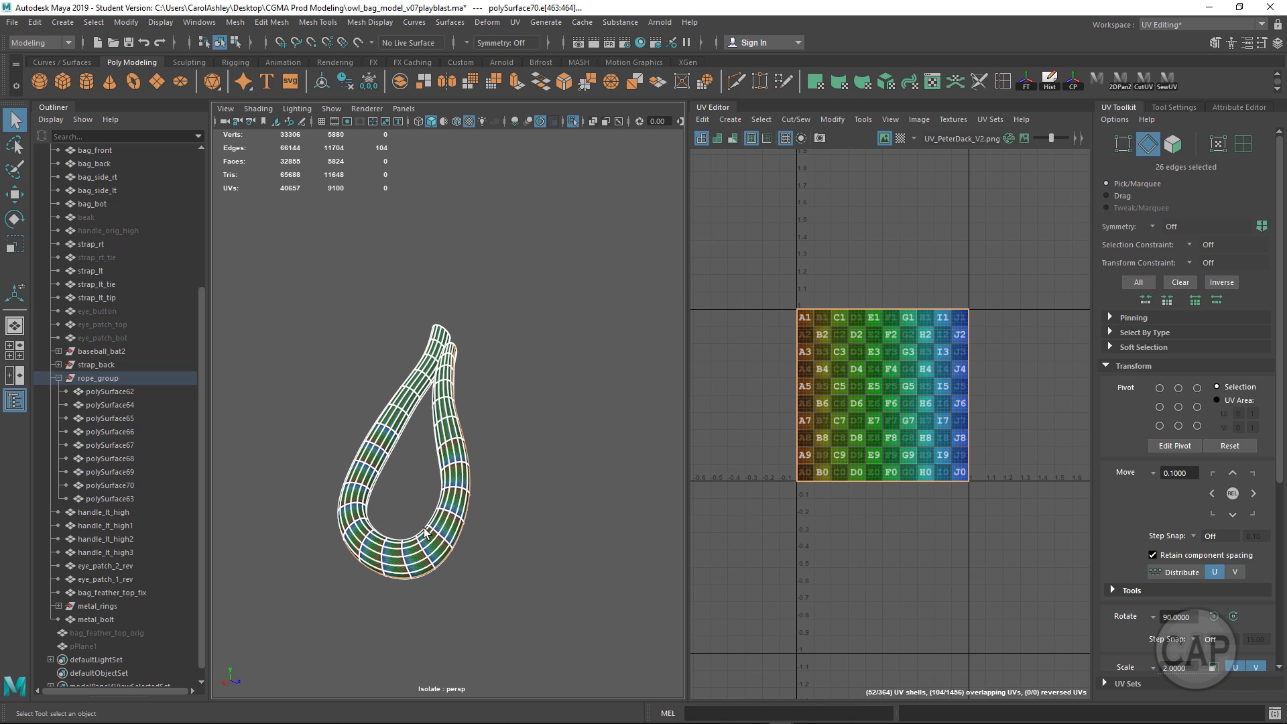
alt+drag(355, 493, 480, 529)
alt+right_drag(456, 493, 529, 436)
alt+middle_drag(527, 426, 459, 539)
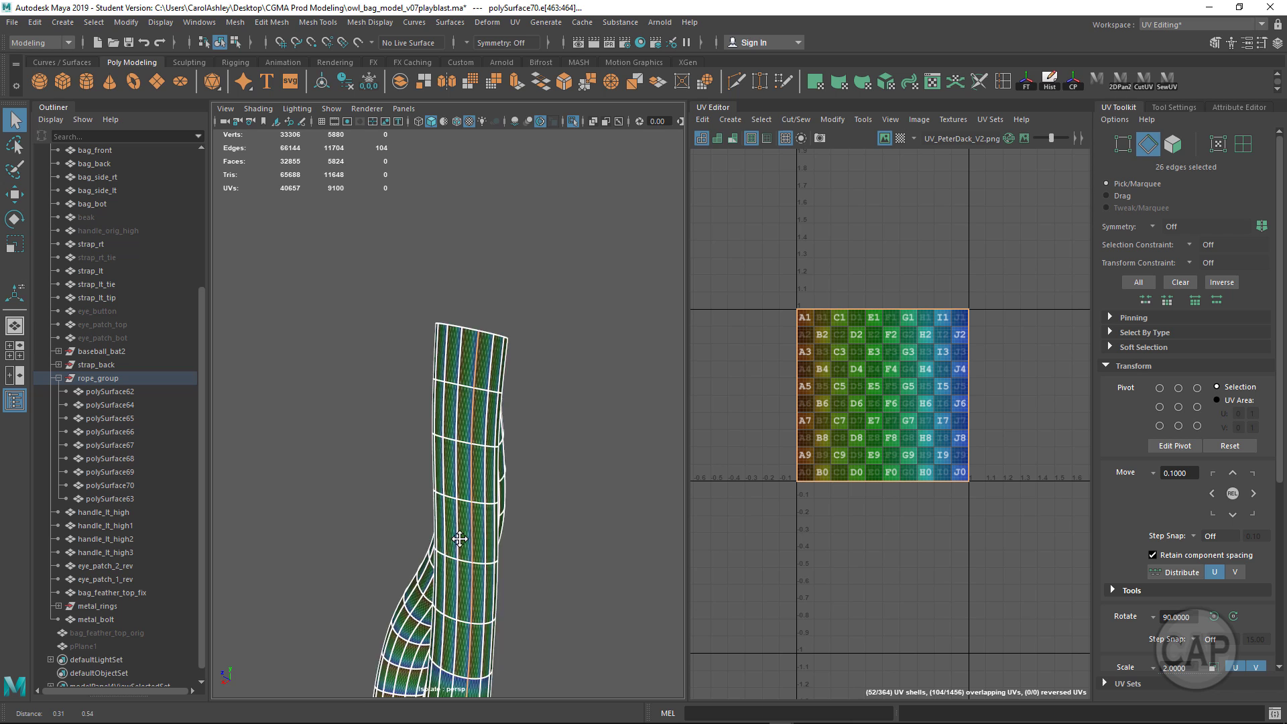
alt+drag(375, 516, 458, 555)
alt+right_drag(463, 533, 526, 508)
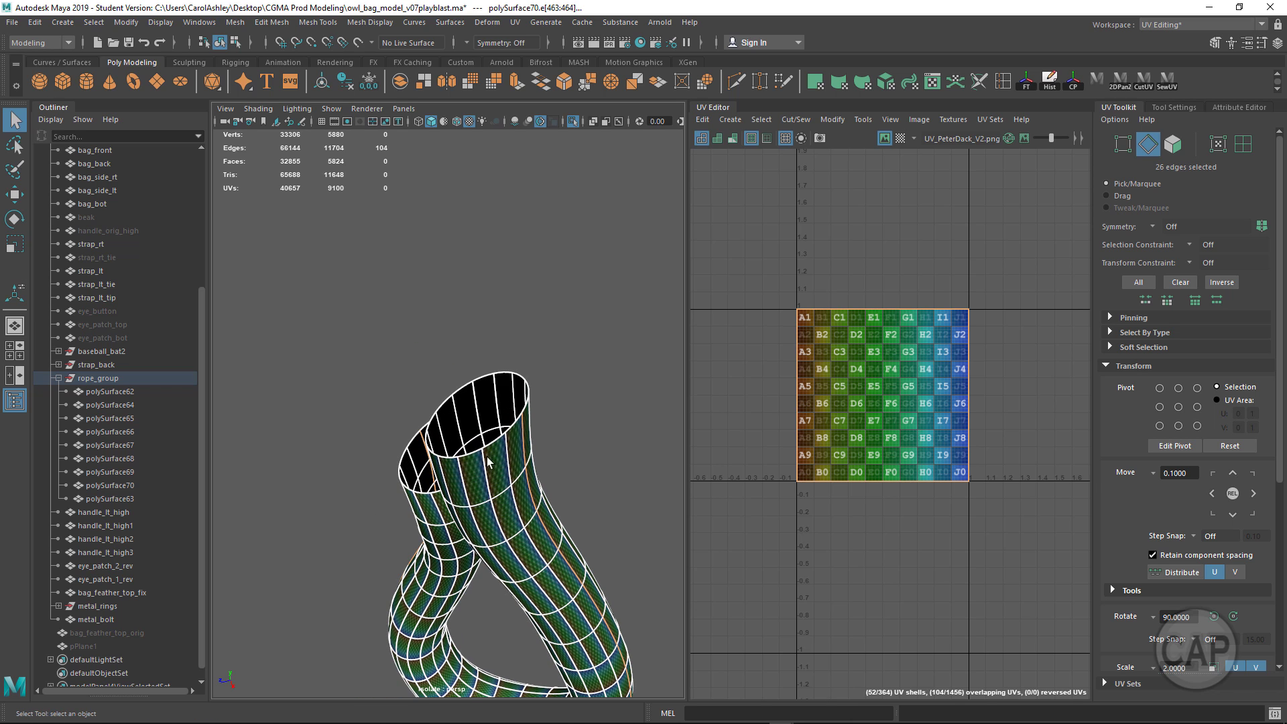
Add the border edge loops at both open ends of the rope piece to the lengthwise edge selection
alt+drag(487, 461, 475, 435)
alt+drag(457, 496, 477, 401)
alt+right_drag(477, 401, 495, 396)
shift+double_click(484, 399)
shift+double_click(366, 504)
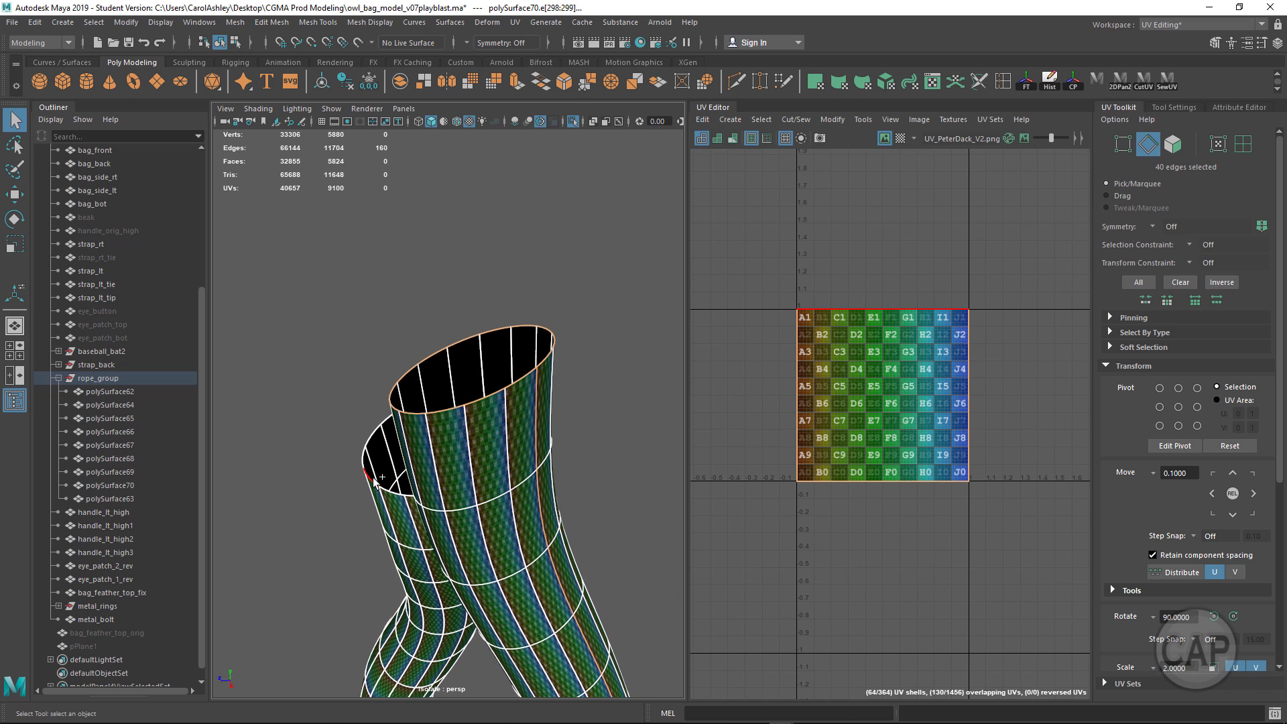
alt+drag(366, 504, 406, 334)
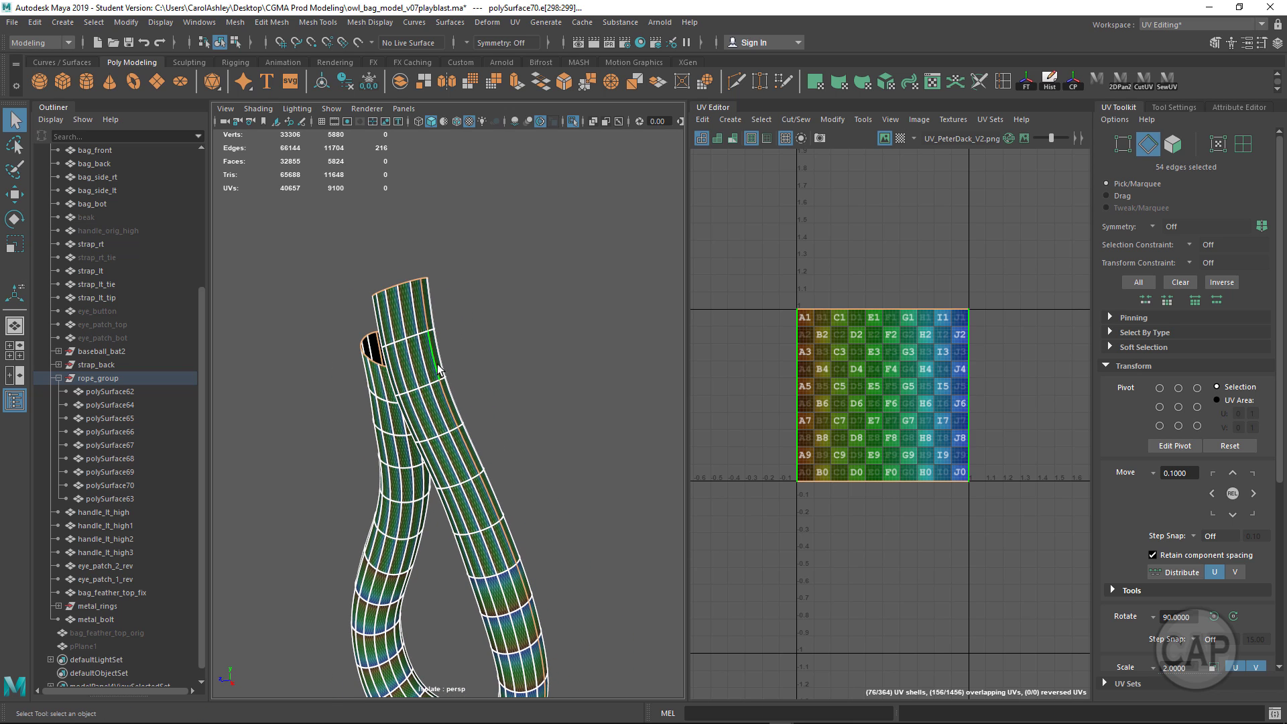
Convert the selected seam and end border edges to a UV selection
alt+drag(445, 401, 461, 409)
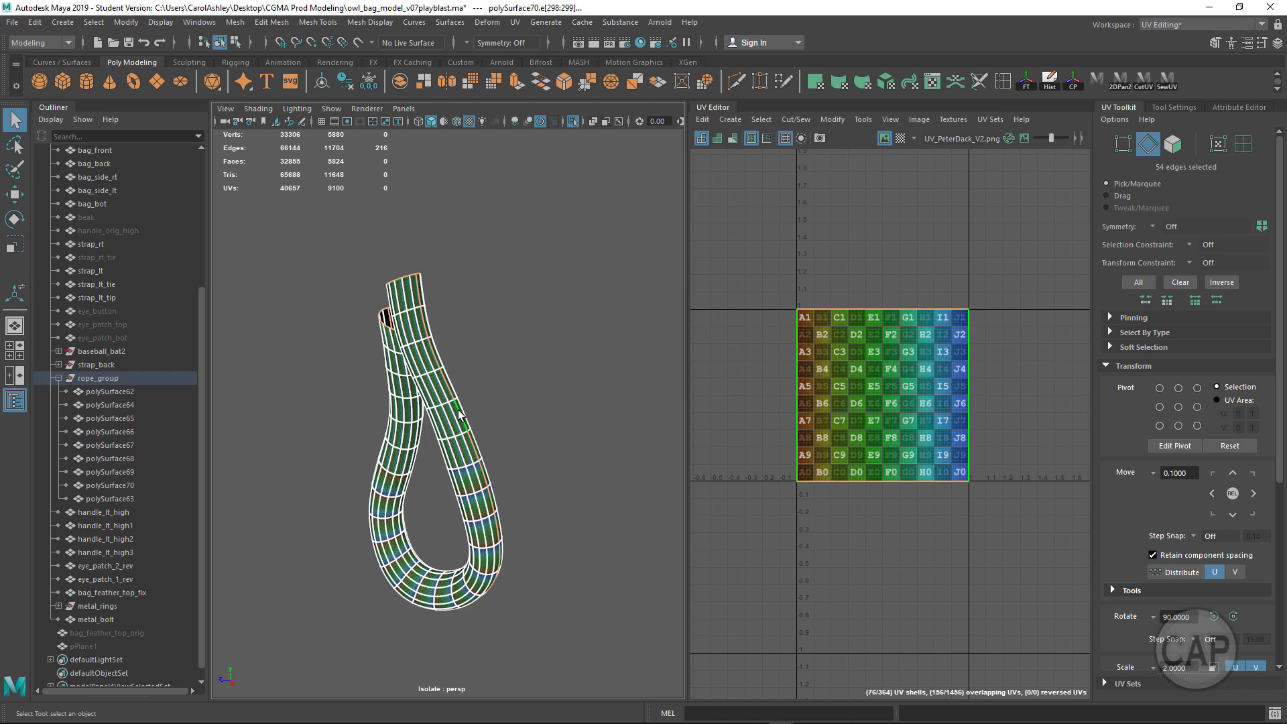
shift+right_click(447, 405)
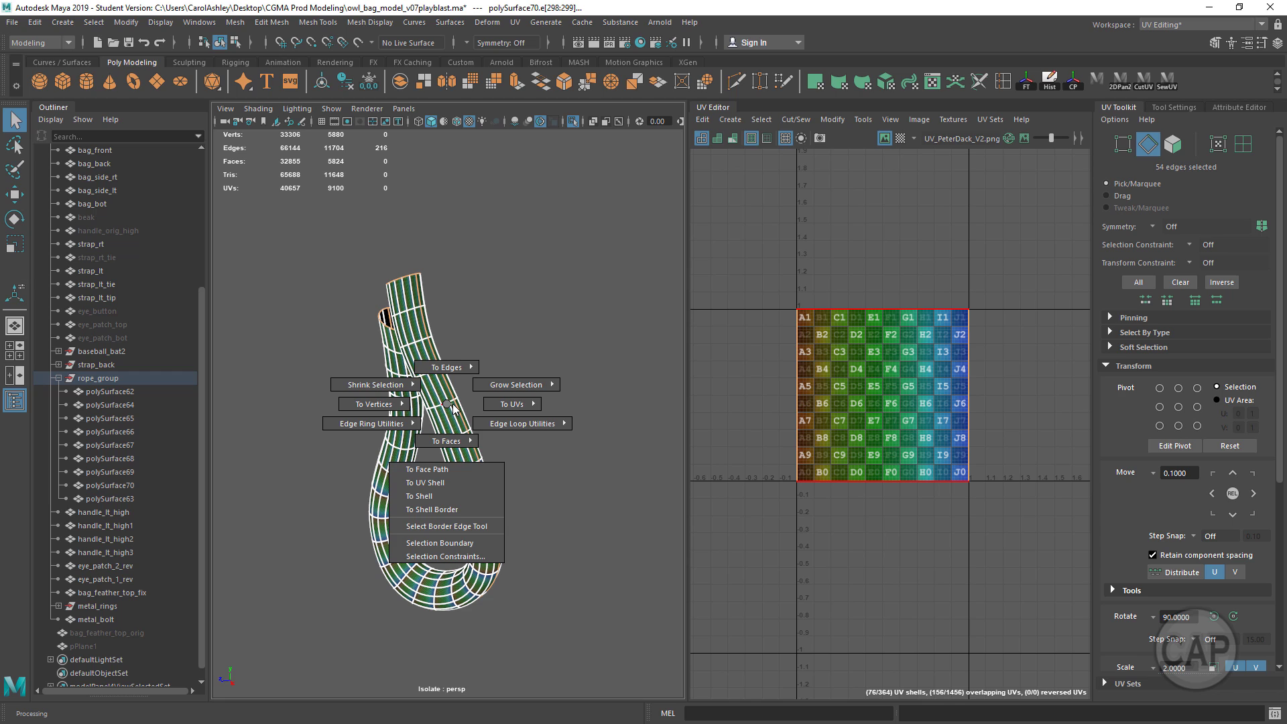
shift+right_drag(452, 407, 585, 404)
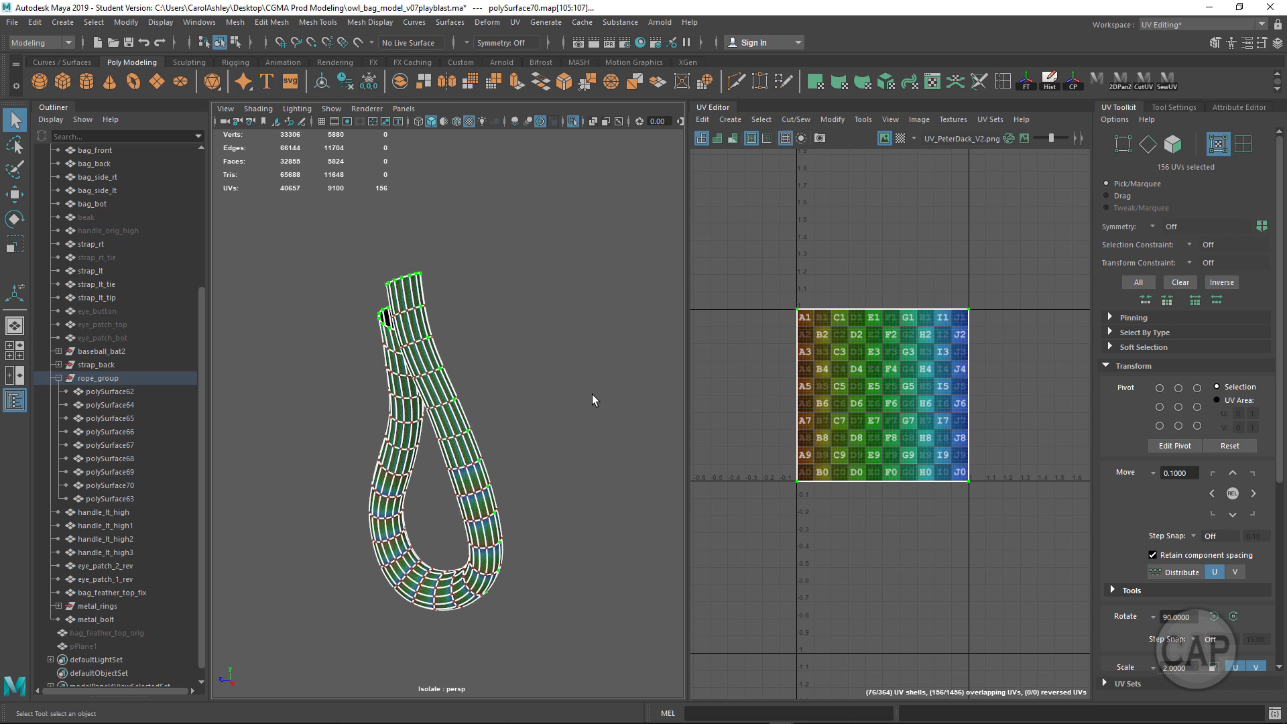
Invert the rope piece's UV selection to its interior UVs and Move and Sew them together
alt+right_drag(438, 409, 447, 379)
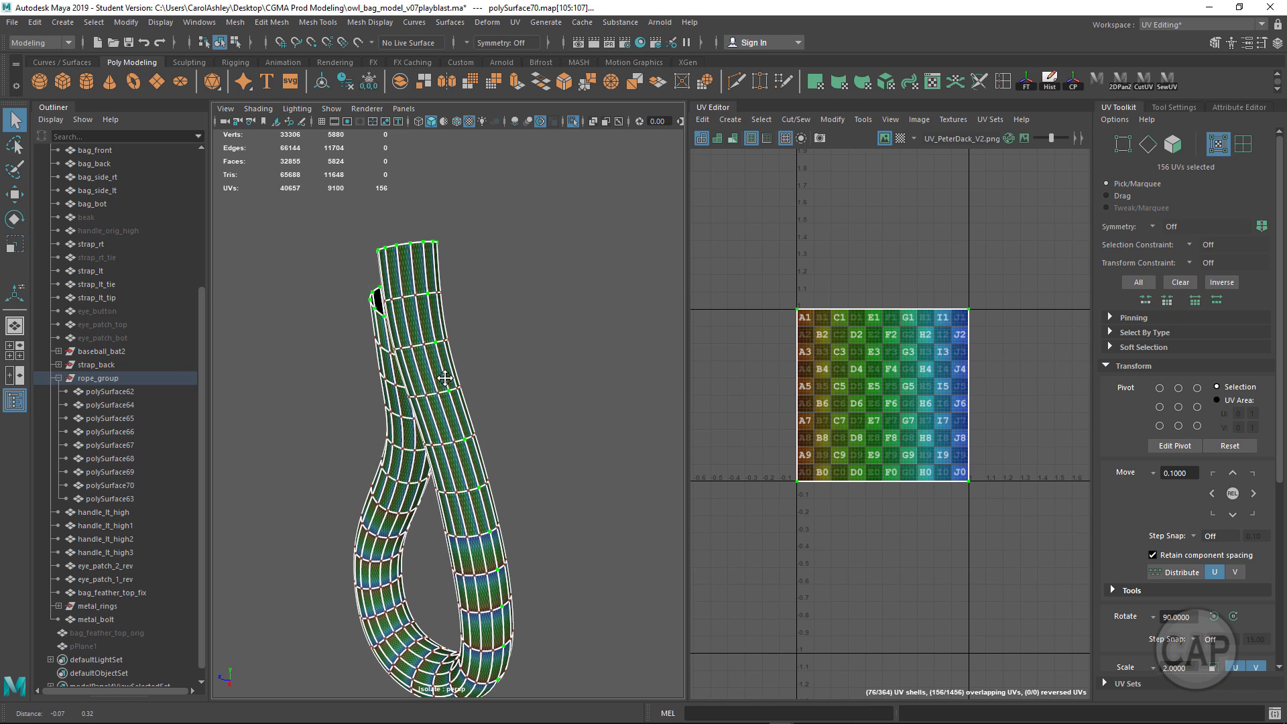
key(5)
mouse_move(414, 362)
alt+mouse_down()
mouse_move(446, 378)
mouse_move(428, 431)
alt+mouse_up()
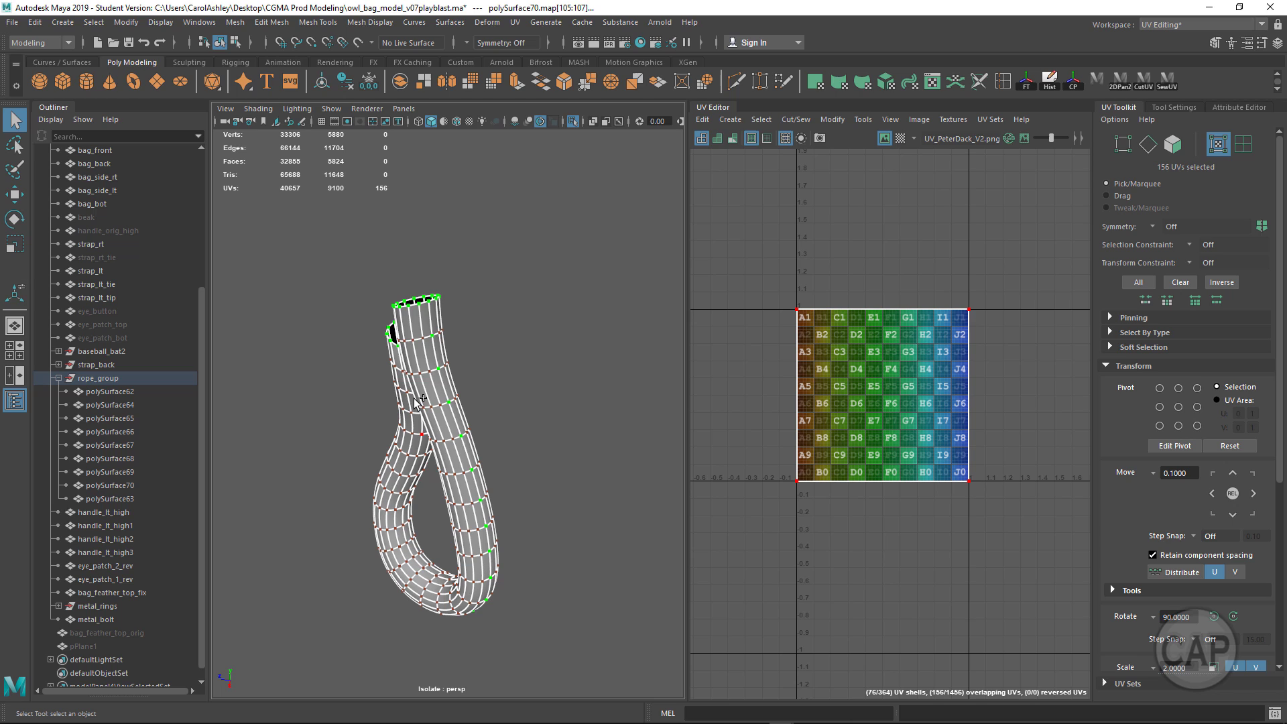
drag(303, 247, 598, 652)
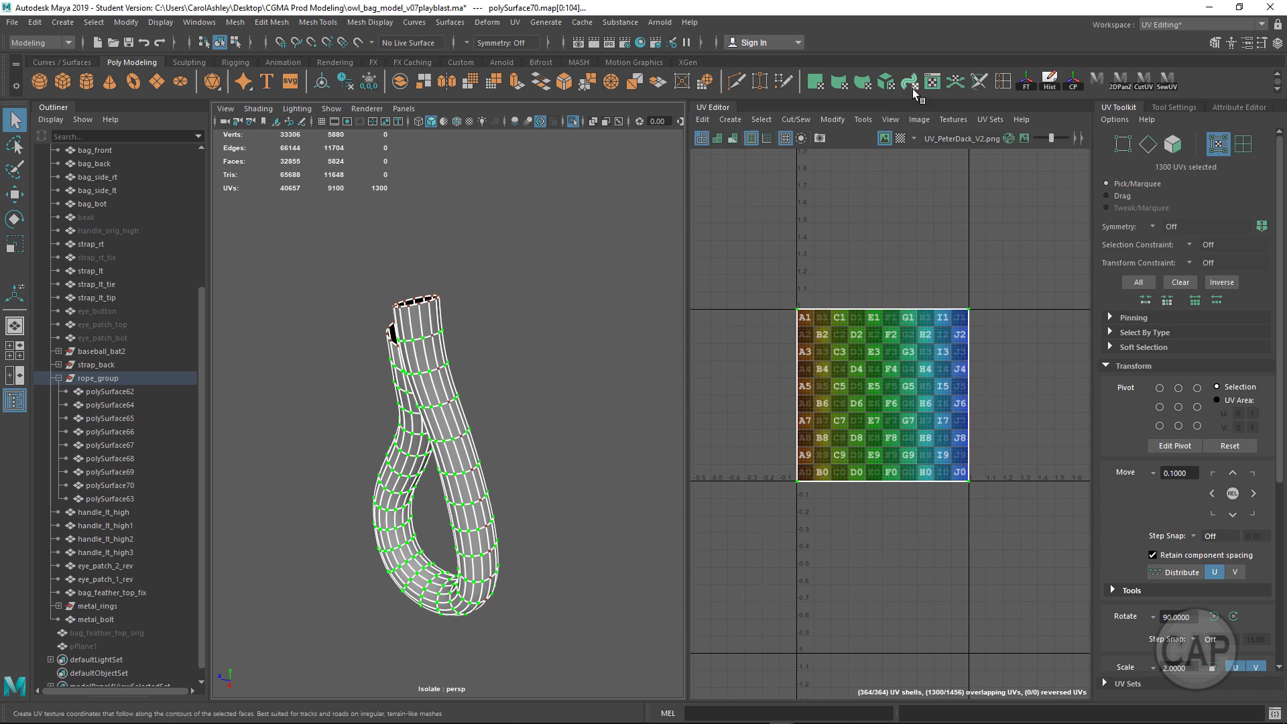
click(839, 123)
mouse_move(795, 118)
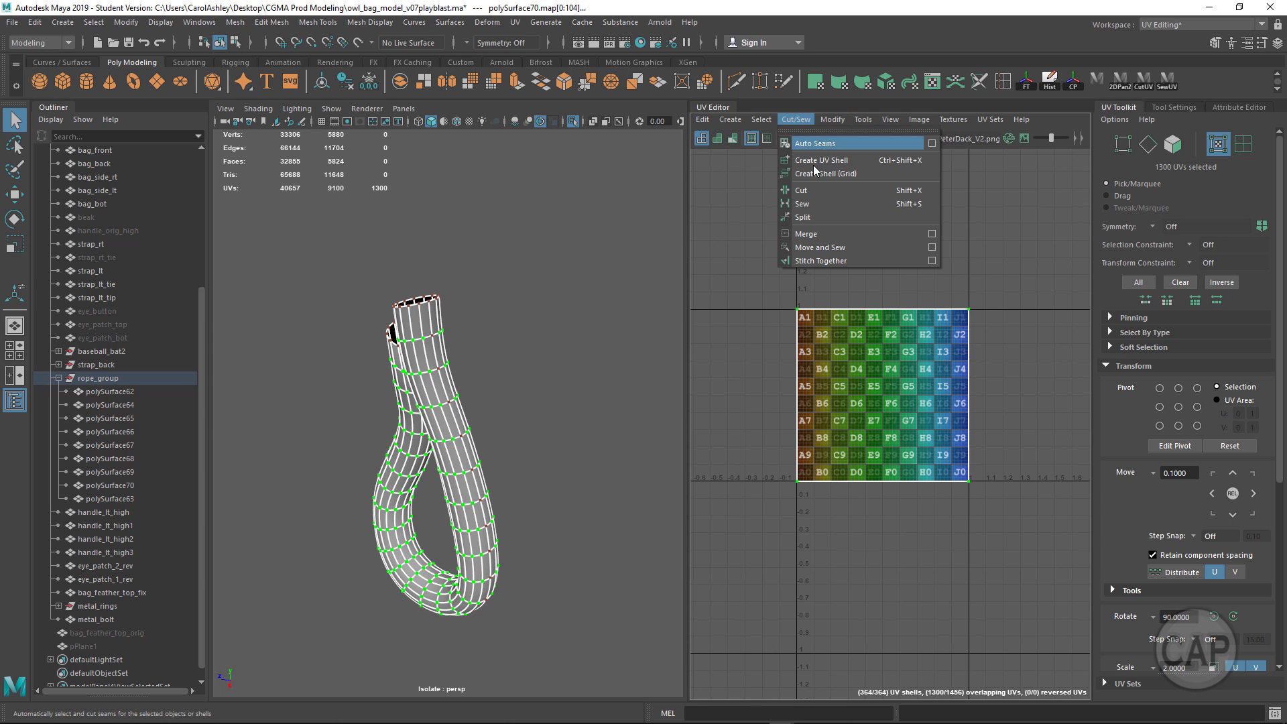
click(838, 247)
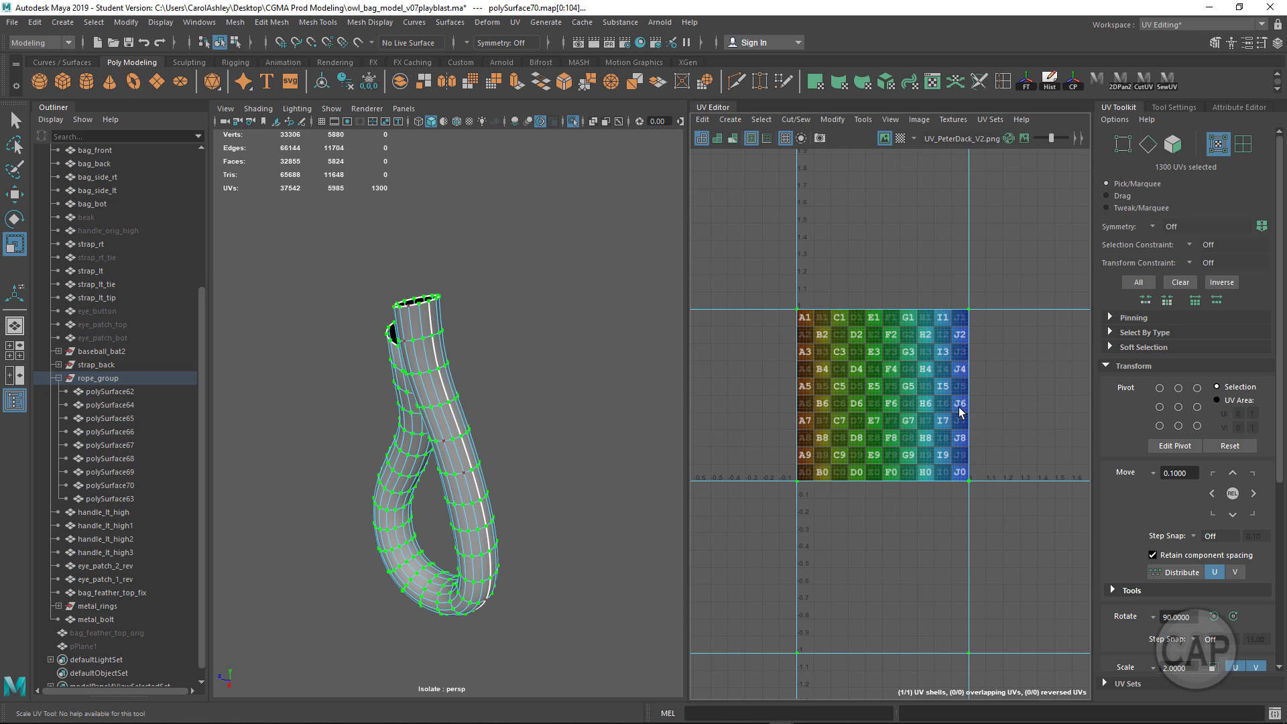
Select all UVs of the sewn rope shell in the UV Editor
alt+right_drag(958, 408, 747, 363)
alt+right_drag(935, 378, 811, 362)
alt+right_drag(1054, 404, 829, 384)
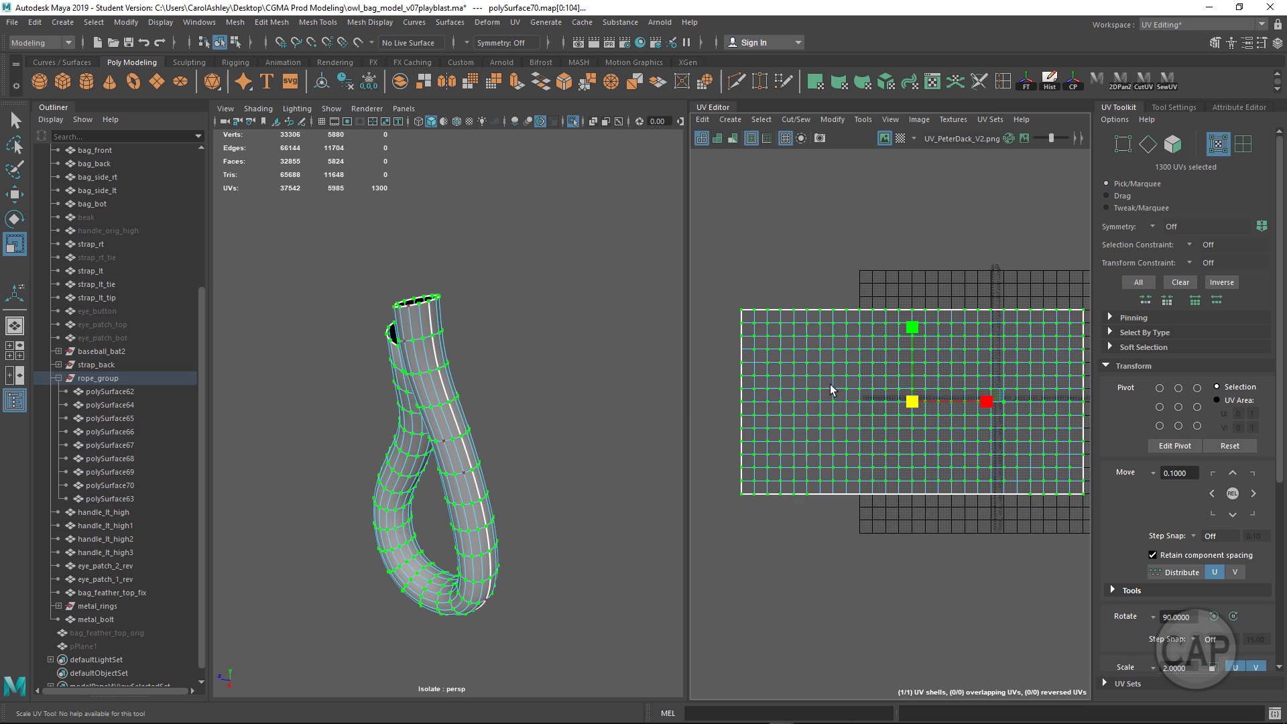
alt+middle_drag(830, 384, 793, 386)
alt+right_drag(823, 386, 798, 384)
alt+middle_drag(799, 384, 829, 407)
key(5)
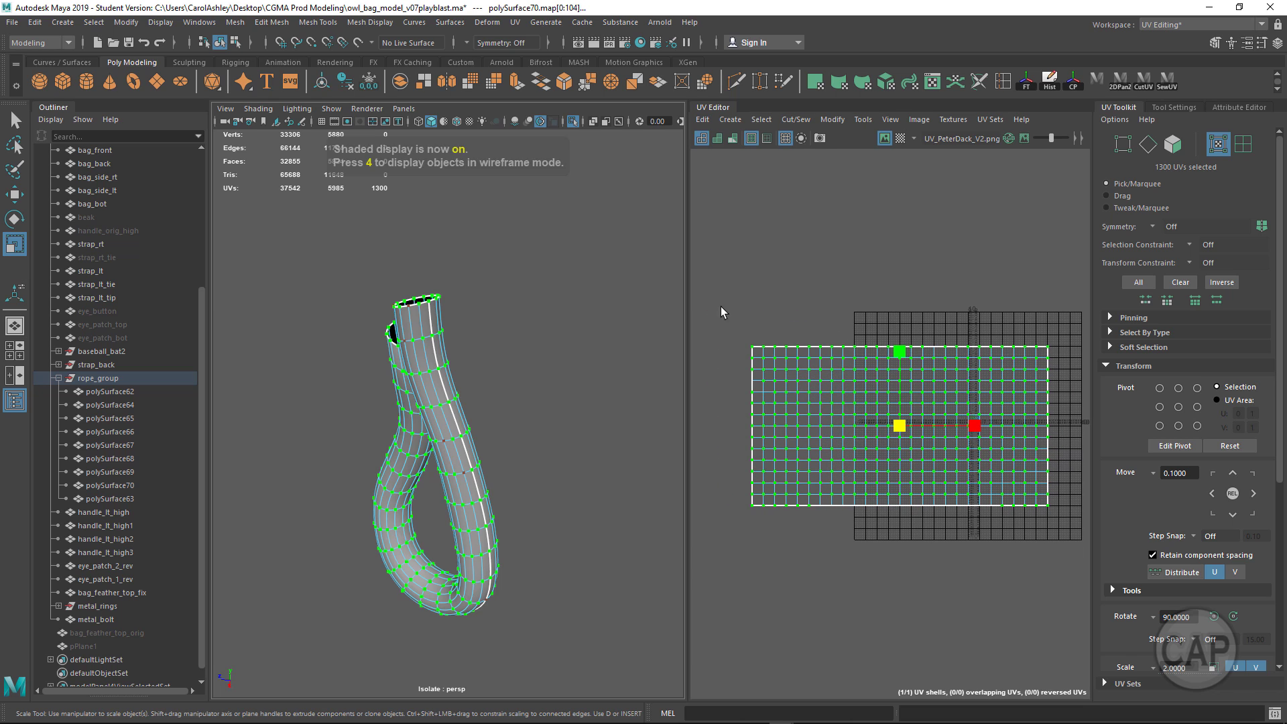
mouse_move(716, 297)
mouse_down()
mouse_move(741, 356)
mouse_move(965, 499)
mouse_move(1067, 534)
mouse_up()
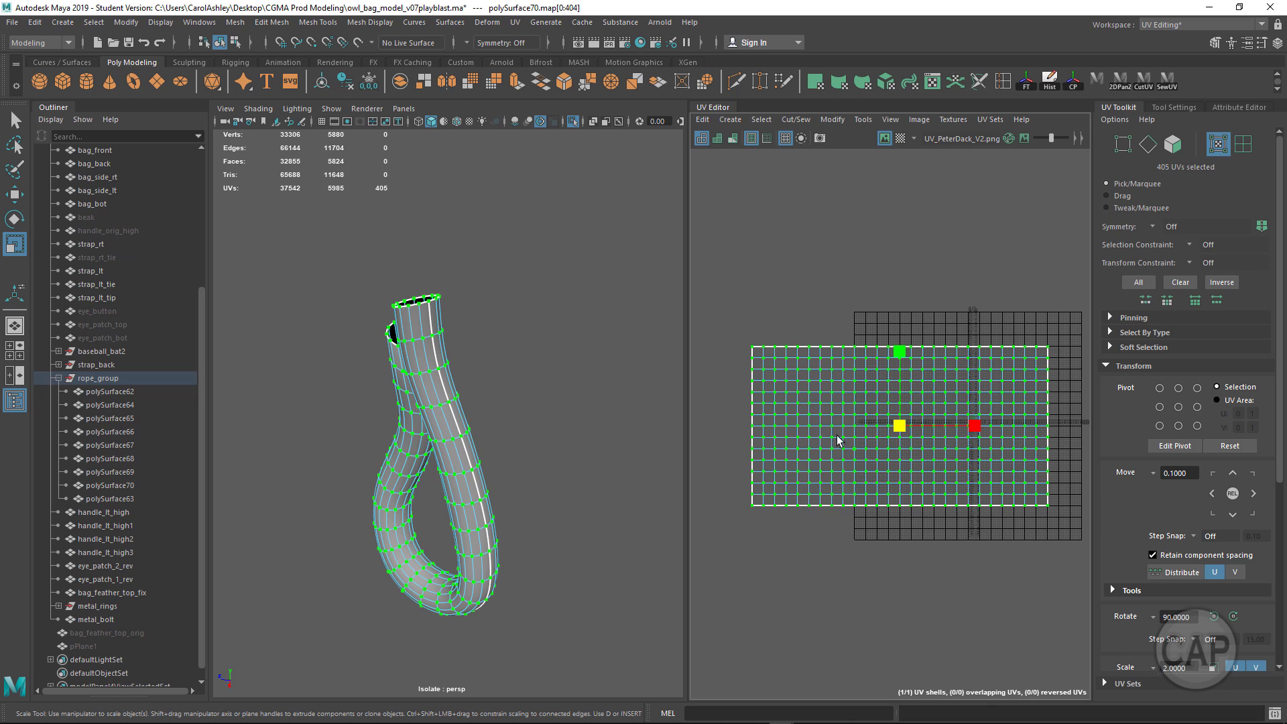
Unfold the selected rope UVs with the Legacy method, using the horizontal constraint and pinning unselected UVs
click(831, 119)
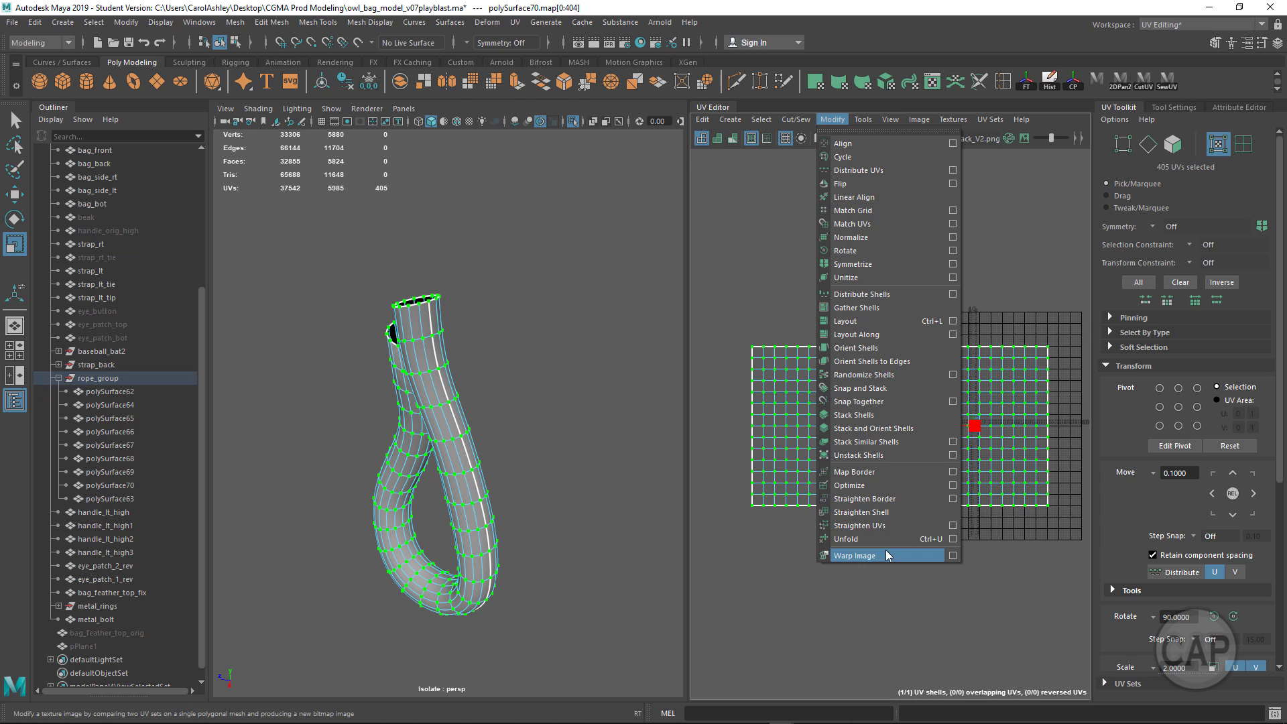
click(952, 539)
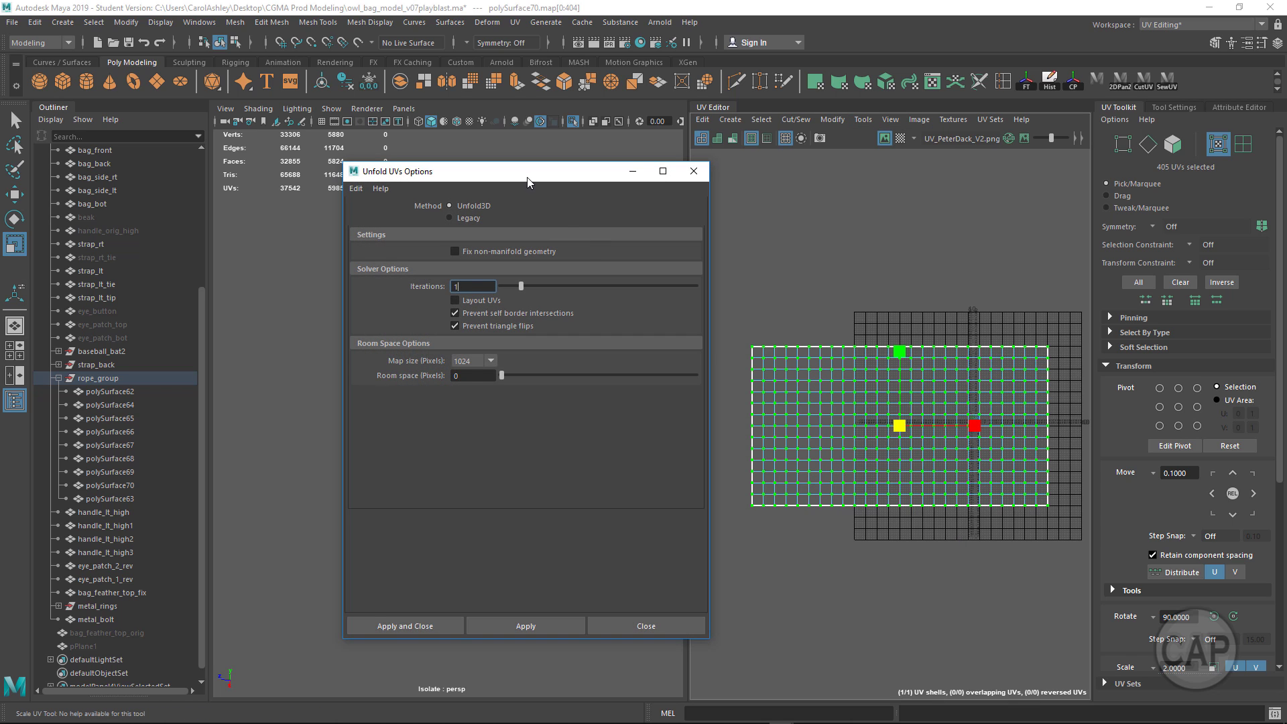
drag(526, 177, 508, 140)
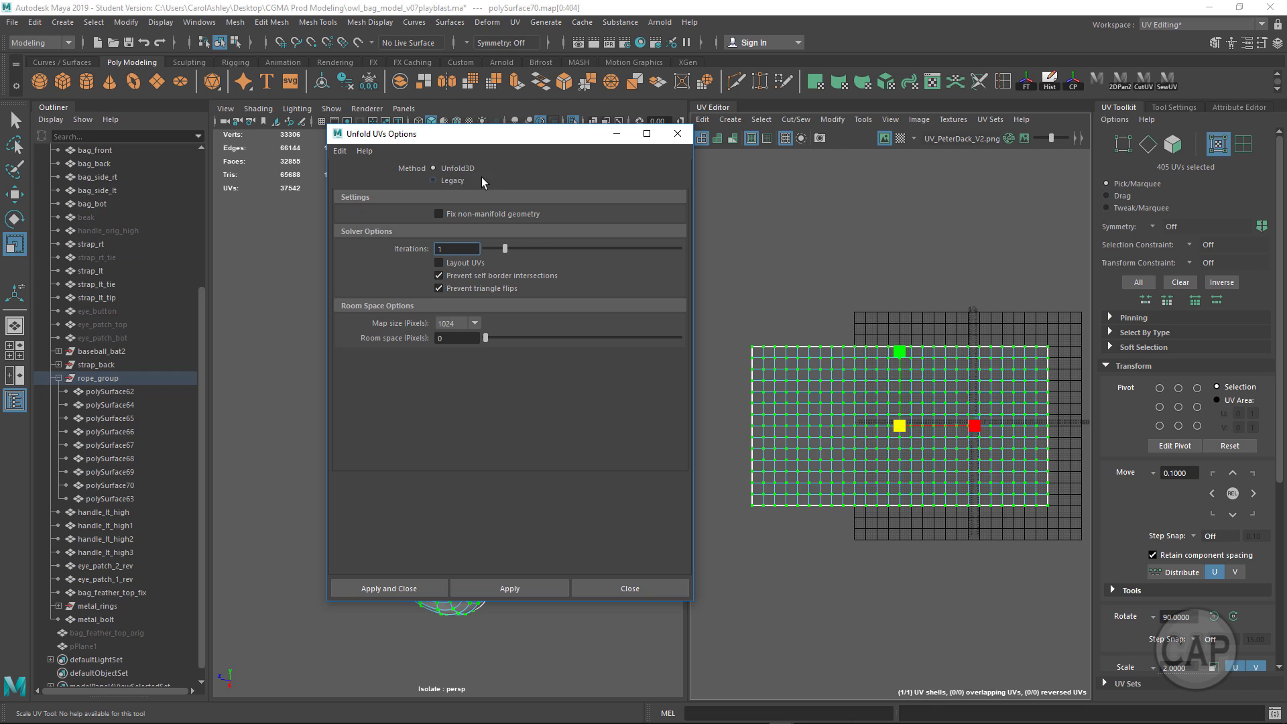
click(433, 180)
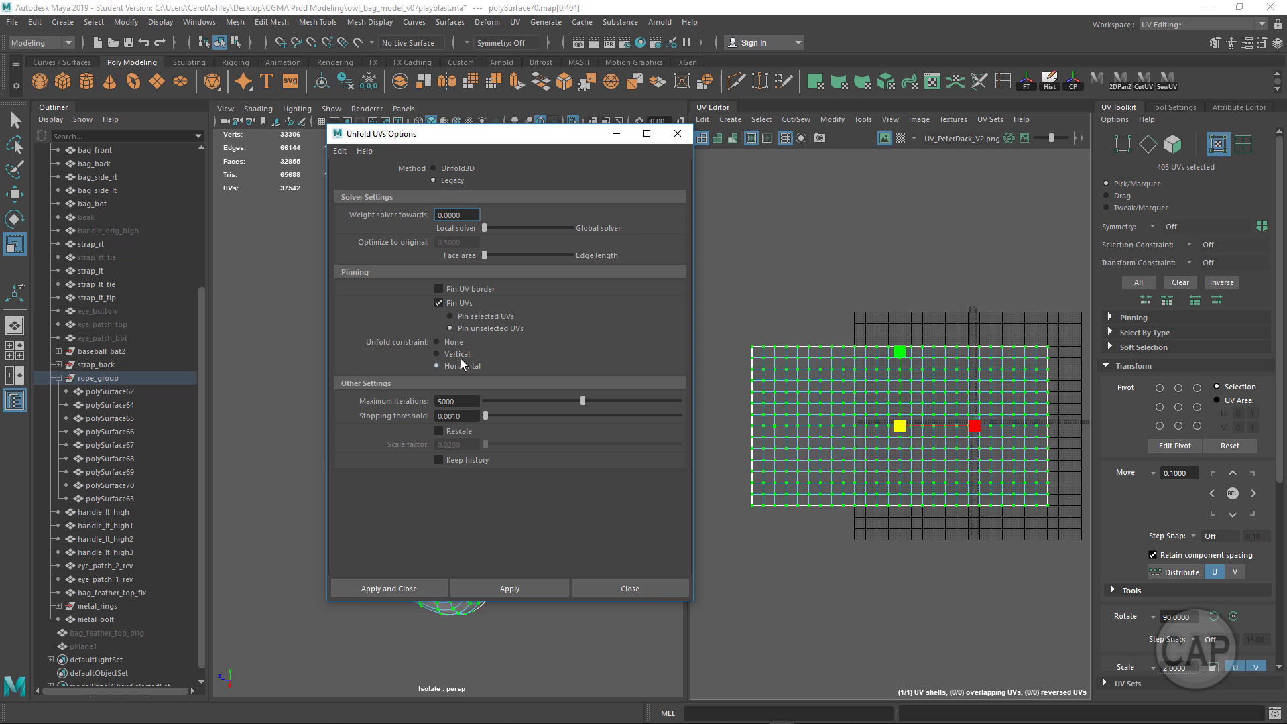
click(371, 590)
scroll(843, 579, down, 1)
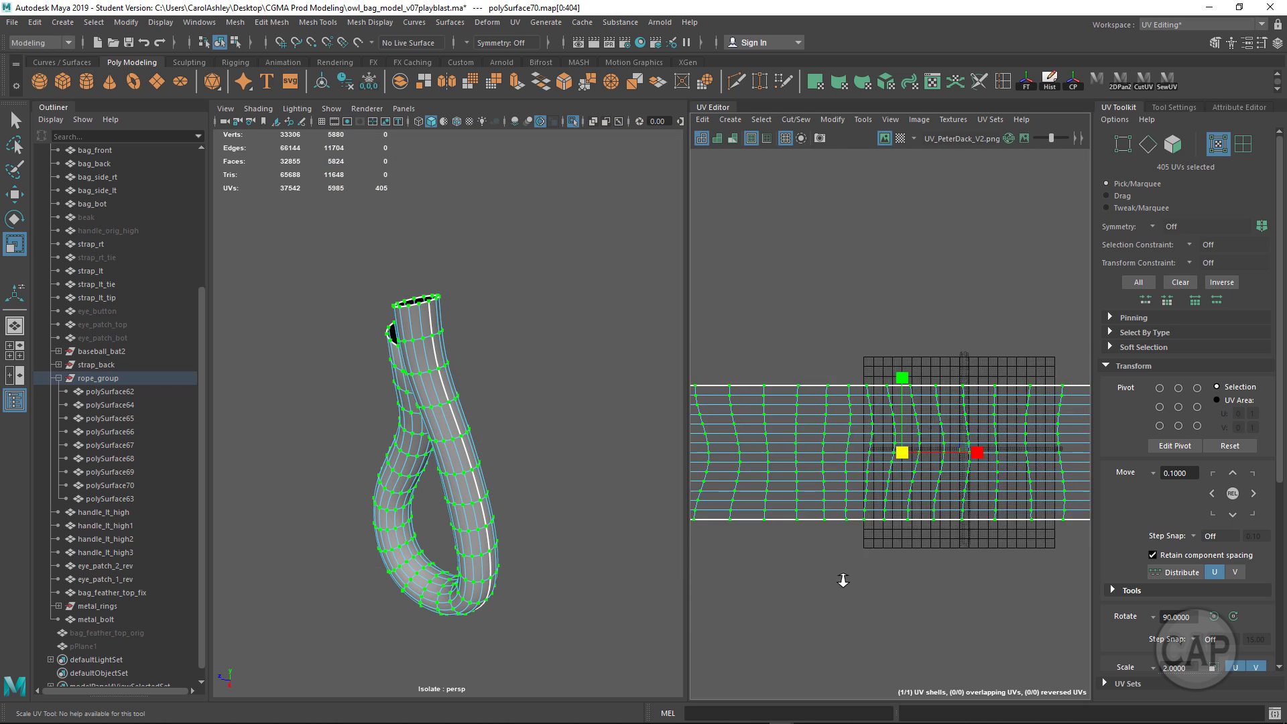
scroll(843, 580, down, 3)
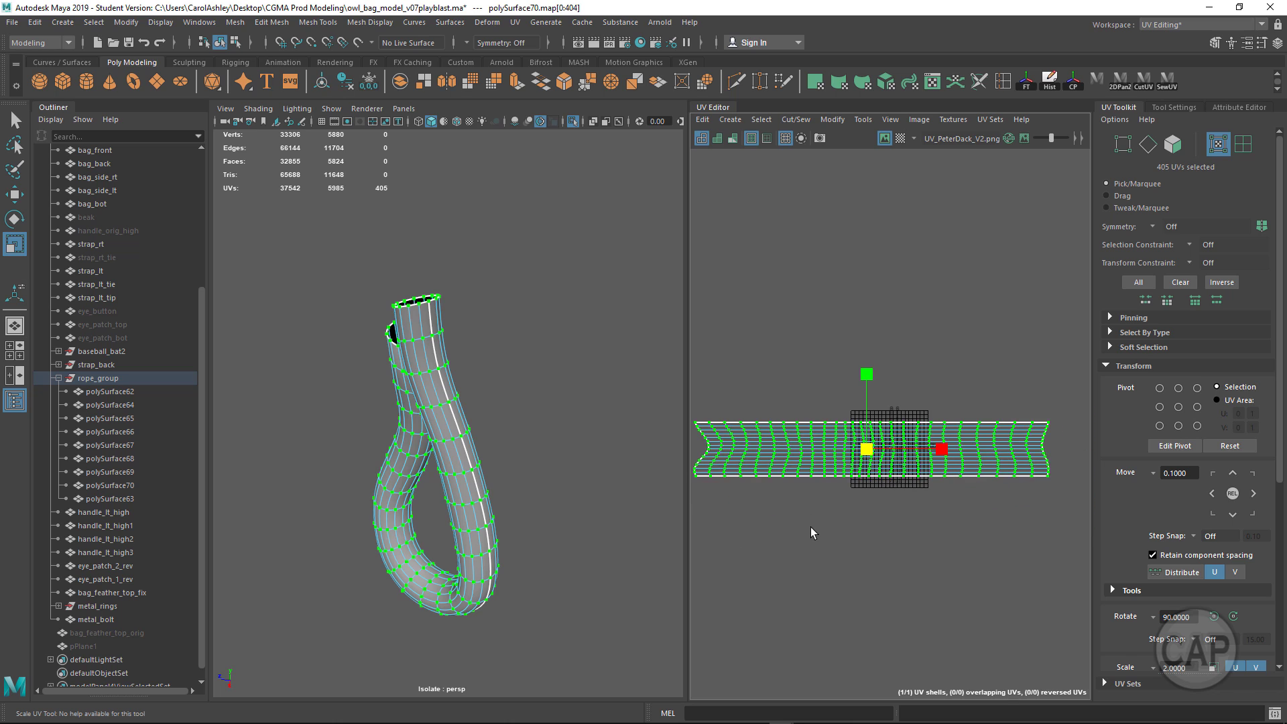
scroll(811, 526, up, 1)
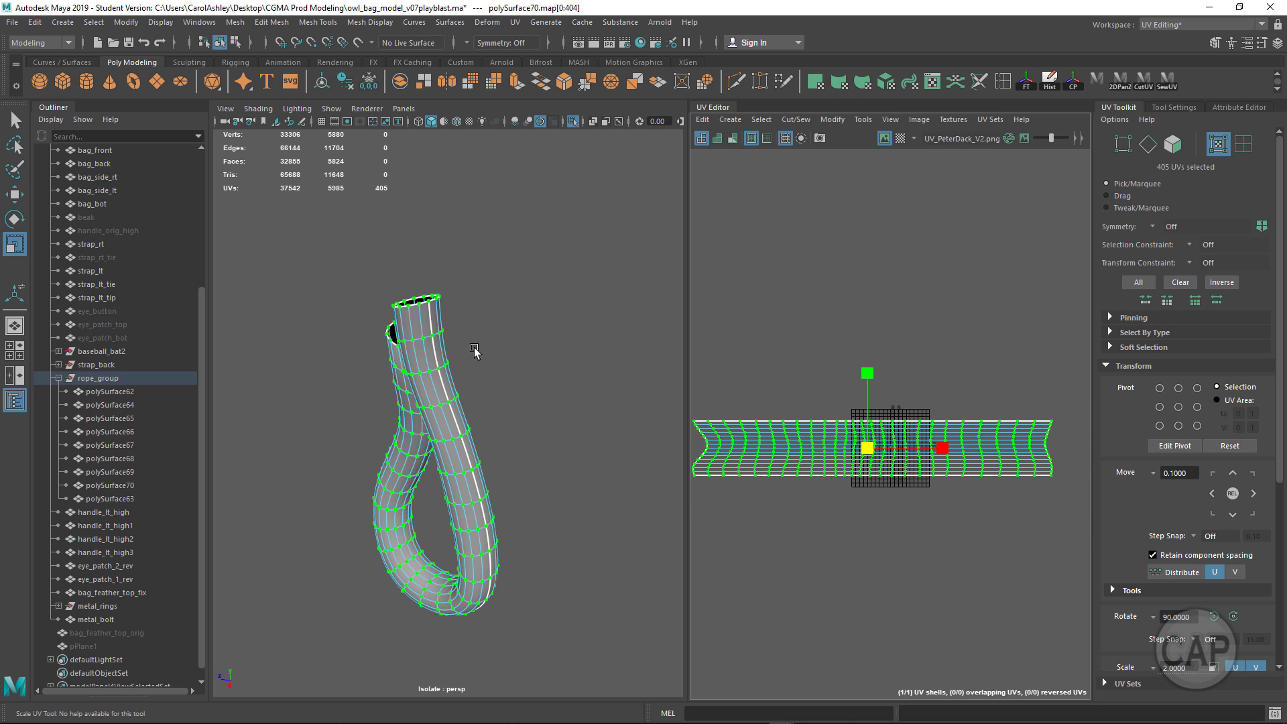
Display the checker texture on the rope and scale its UV shell down uniformly to fit well inside the UV tile
key(6)
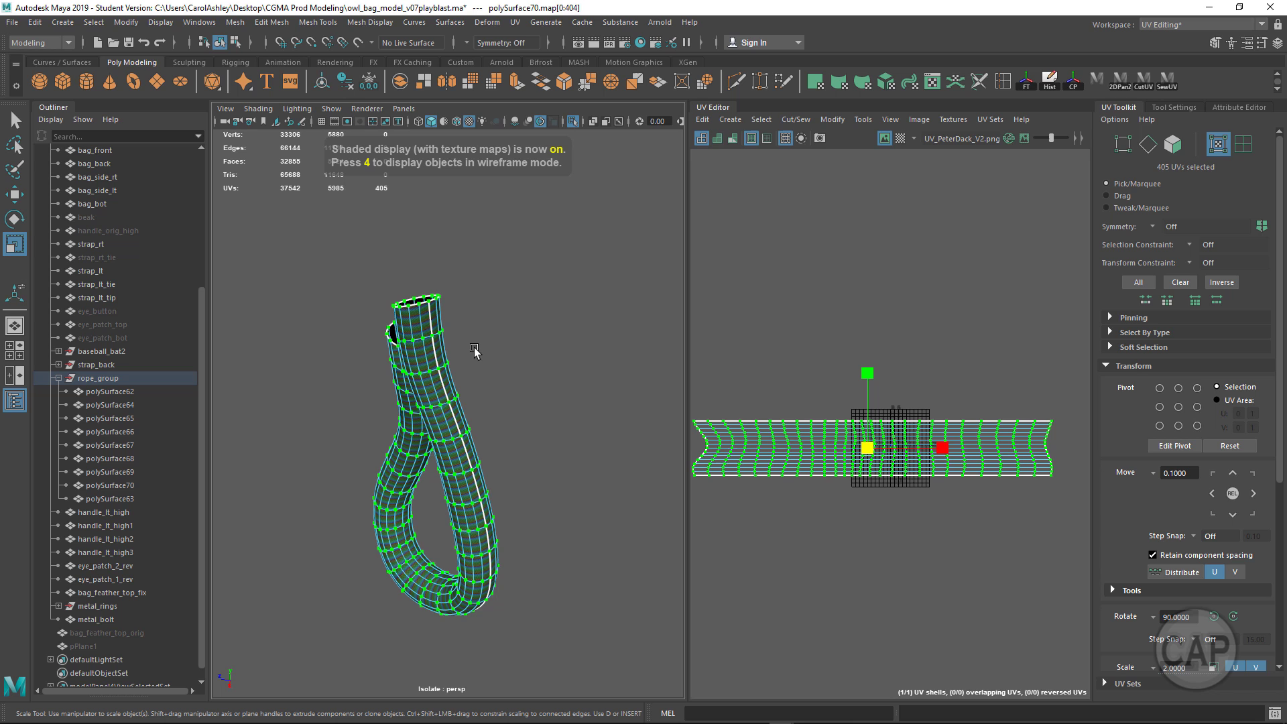
scroll(442, 421, up, 5)
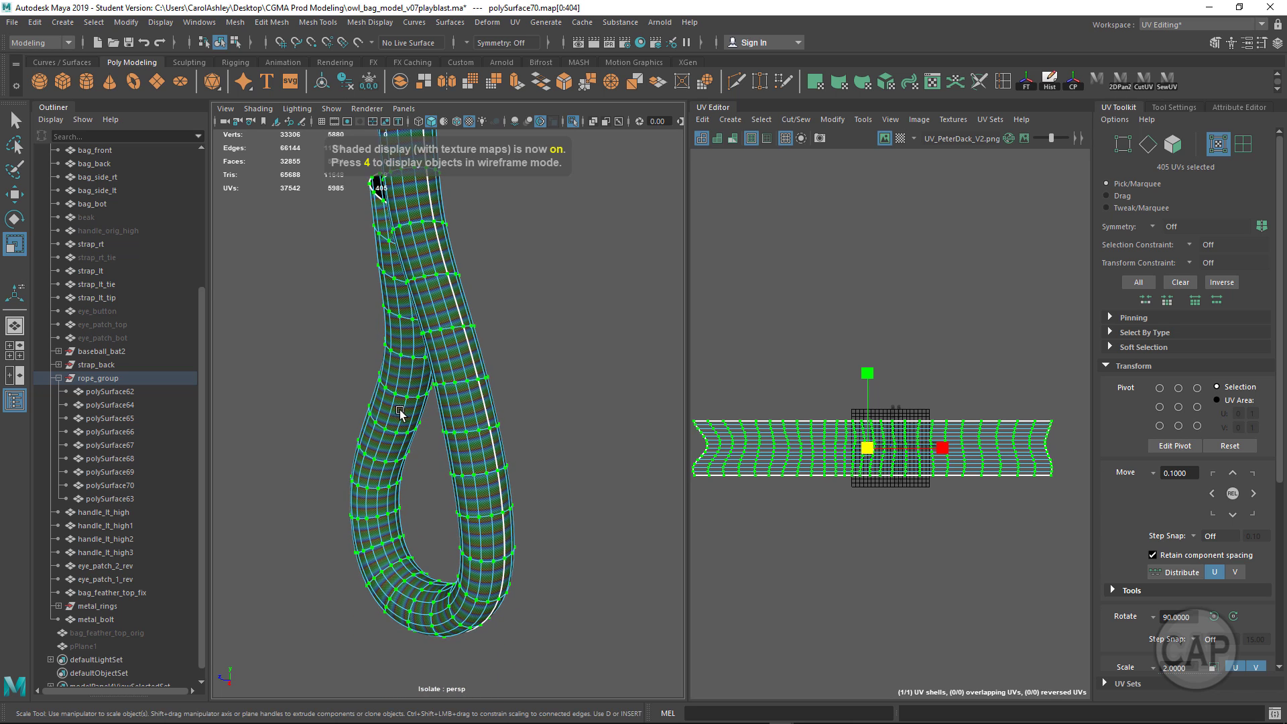
mouse_move(400, 411)
alt+mouse_down()
mouse_move(431, 345)
mouse_move(555, 425)
mouse_move(446, 339)
alt+mouse_up()
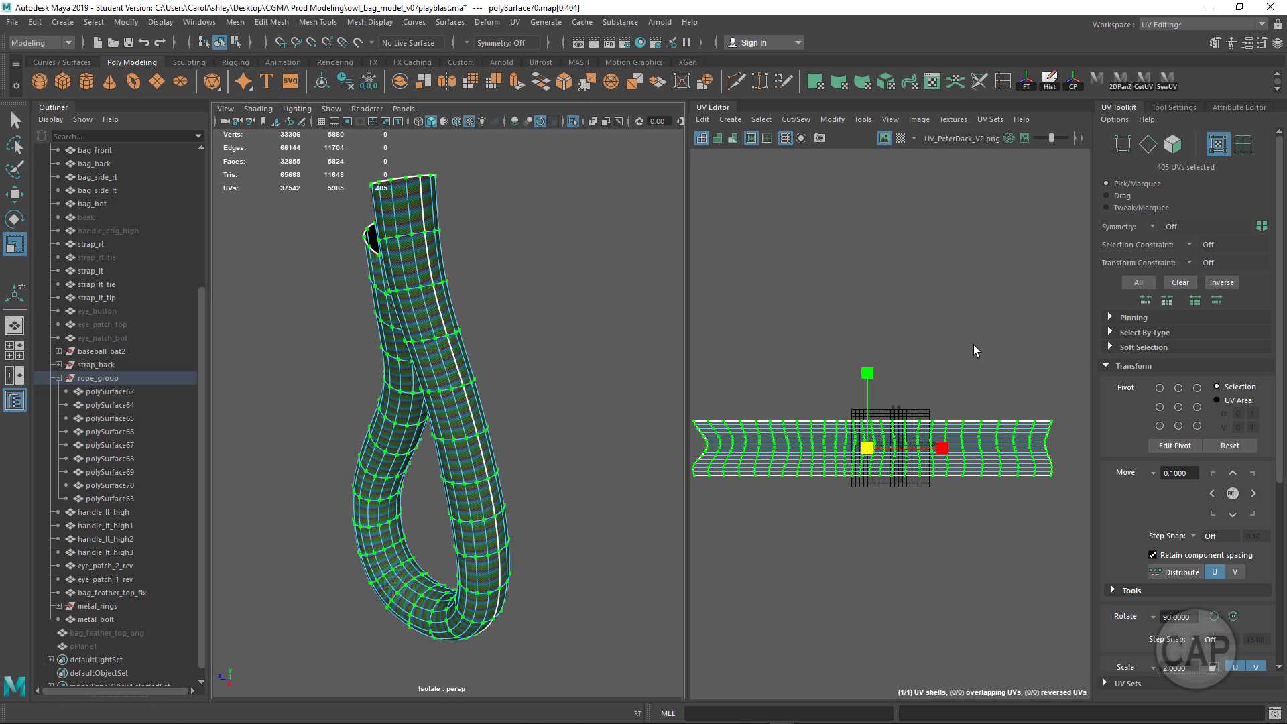
drag(867, 448, 795, 447)
alt+drag(627, 471, 554, 456)
alt+middle_drag(555, 449, 560, 397)
scroll(603, 415, up, 5)
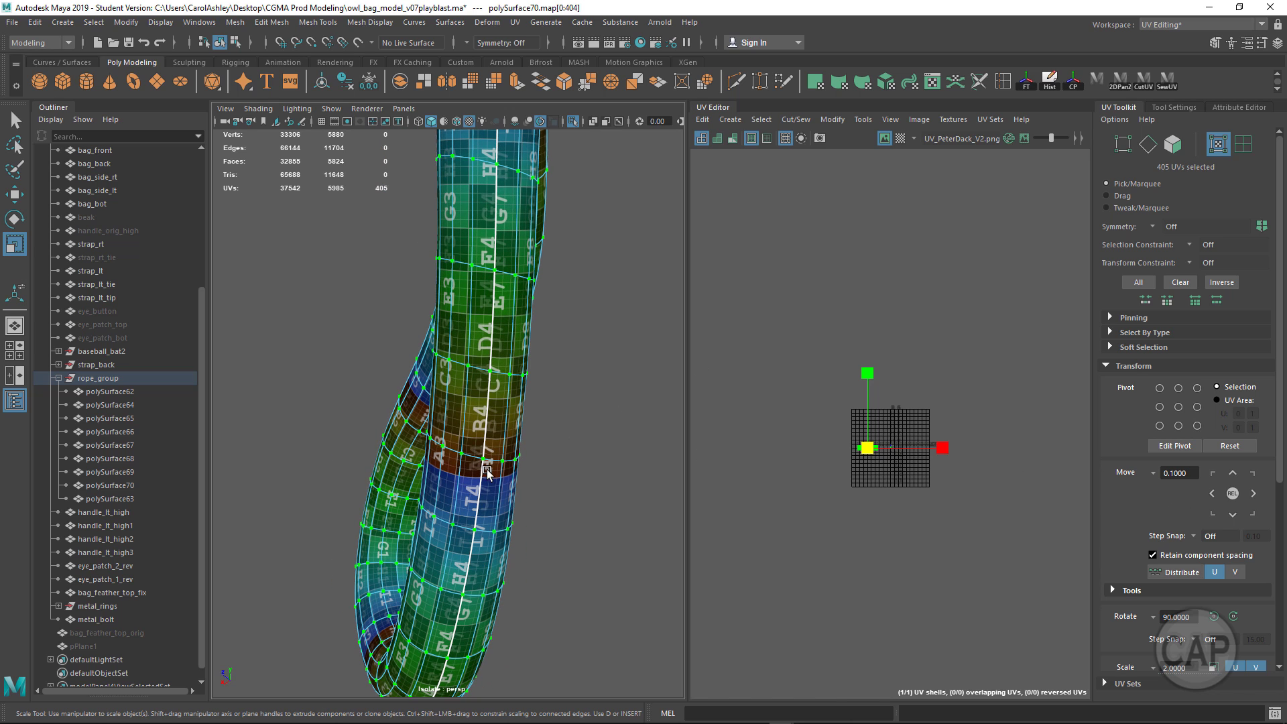
Rotate the rope's UV shell 90 degrees counterclockwise
alt+drag(487, 471, 577, 474)
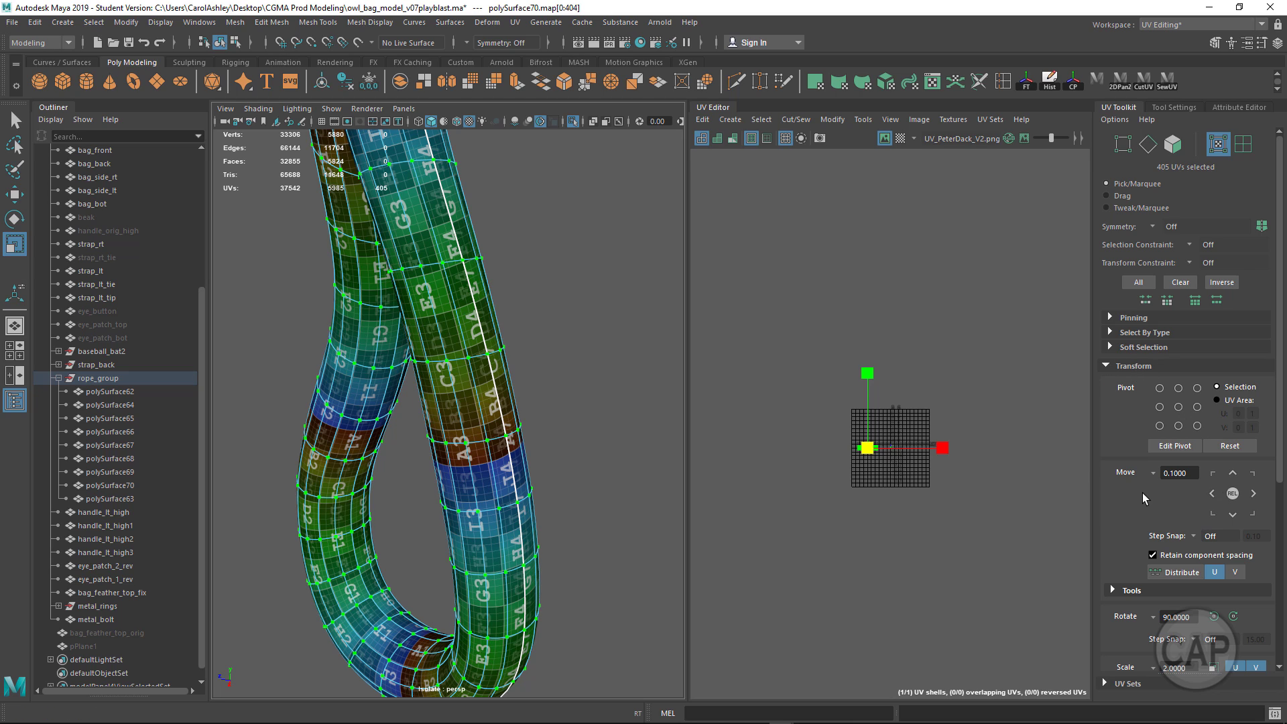
click(1214, 616)
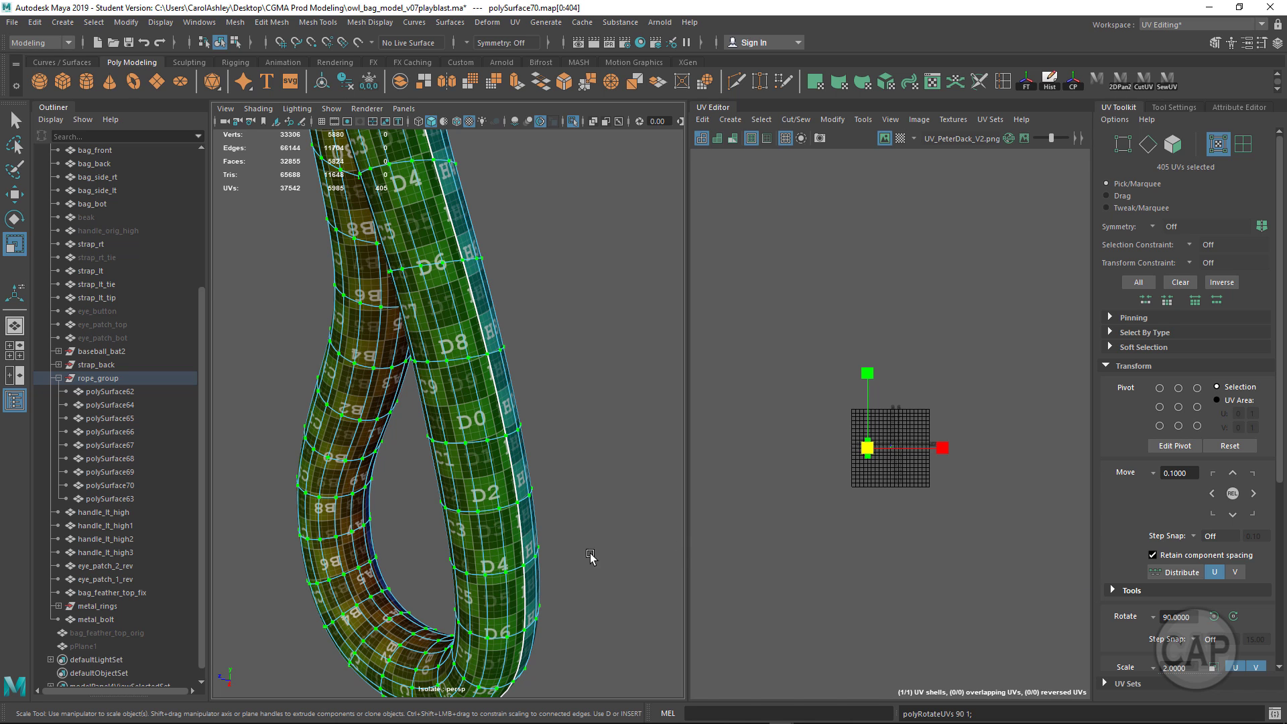
alt+drag(589, 561, 513, 423)
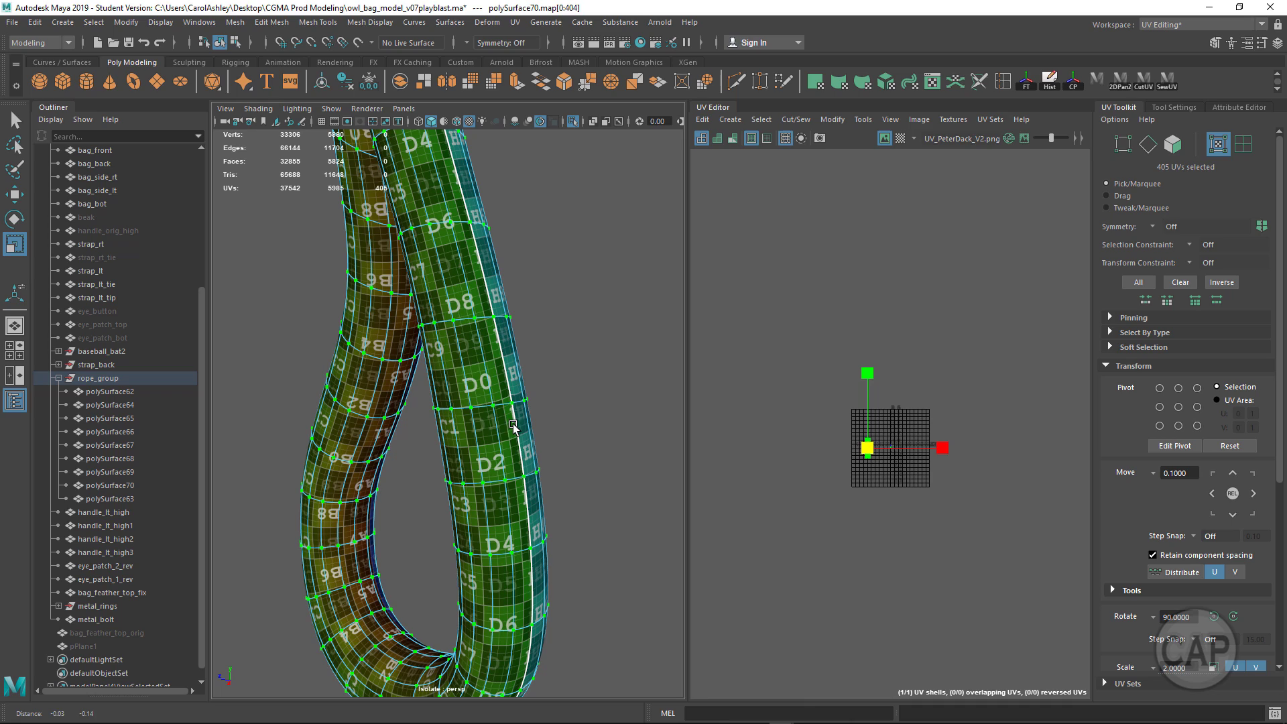
Scale the rope's UV shell up slightly and uniformly to align the checker squares across the lengthwise seam
alt+drag(471, 475, 560, 400)
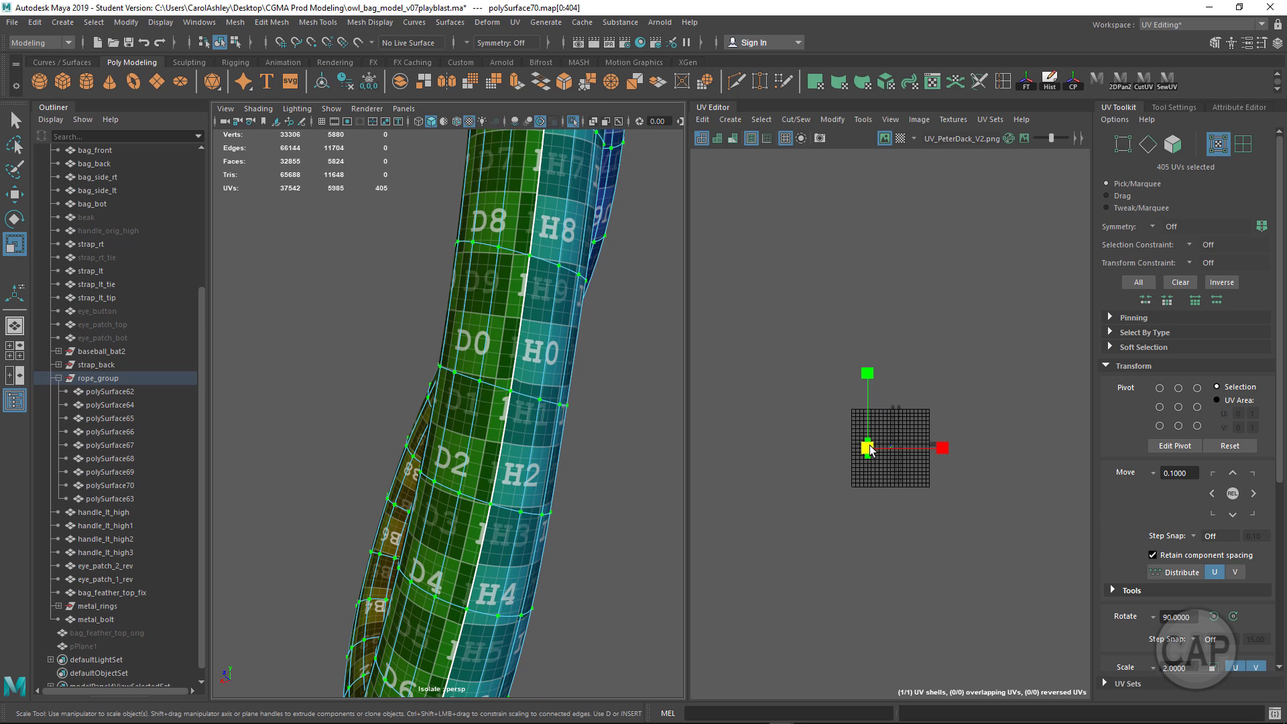
drag(870, 449, 882, 450)
alt+drag(610, 463, 498, 384)
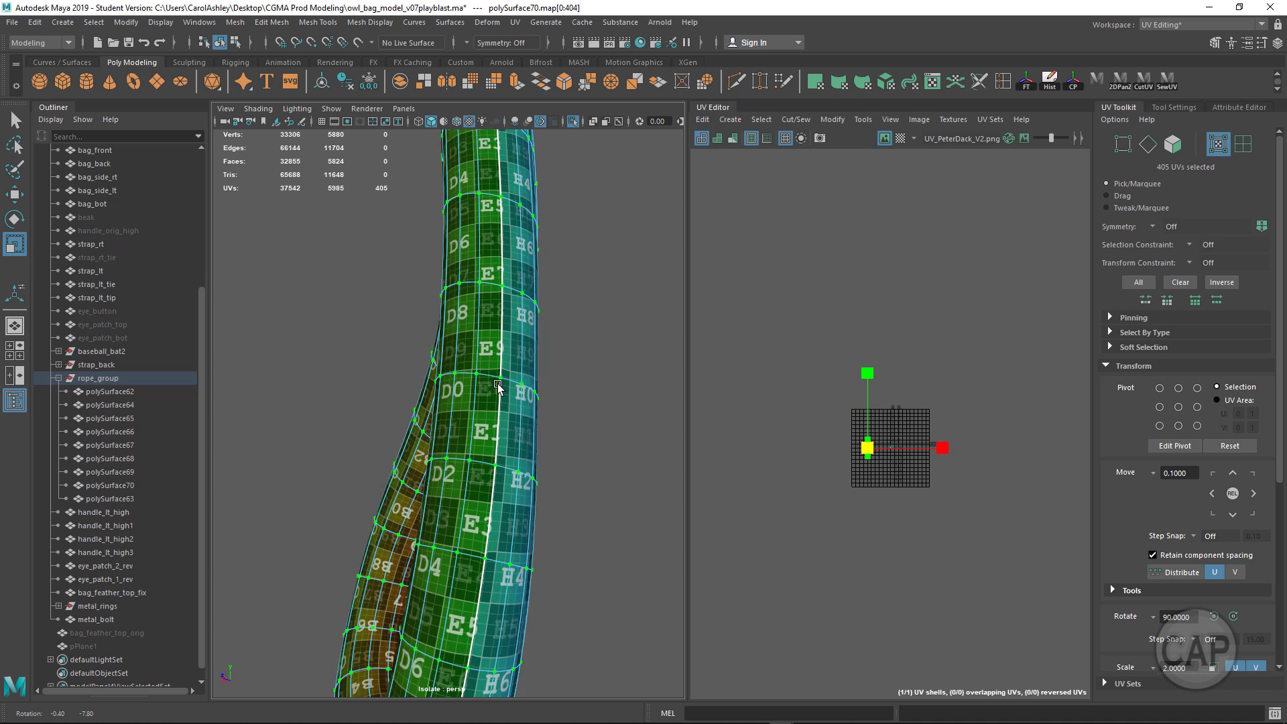
Examine the checker alignment along the lengthwise seam and around the whole rope loop
alt+middle_drag(498, 463, 497, 258)
alt+drag(492, 295, 478, 370)
alt+drag(469, 435, 464, 485)
alt+middle_drag(469, 322, 473, 493)
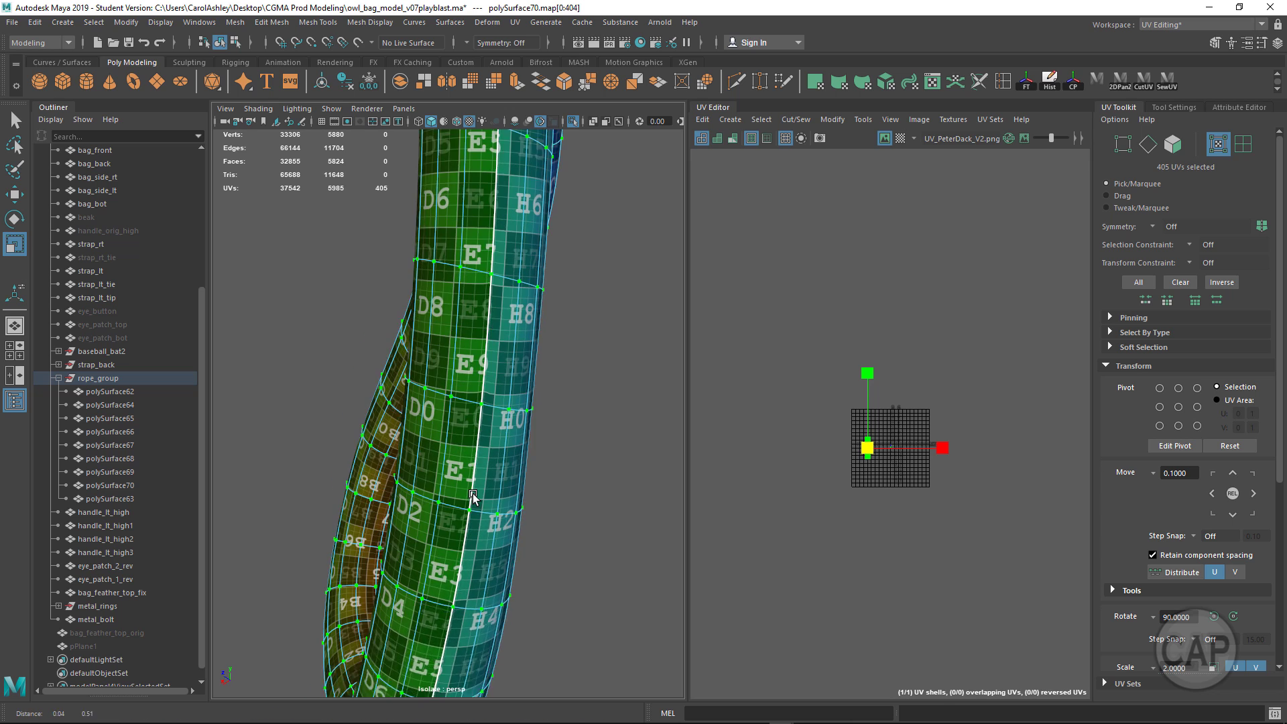
alt+right_drag(472, 493, 474, 500)
alt+middle_drag(474, 500, 500, 245)
alt+right_drag(485, 341, 465, 290)
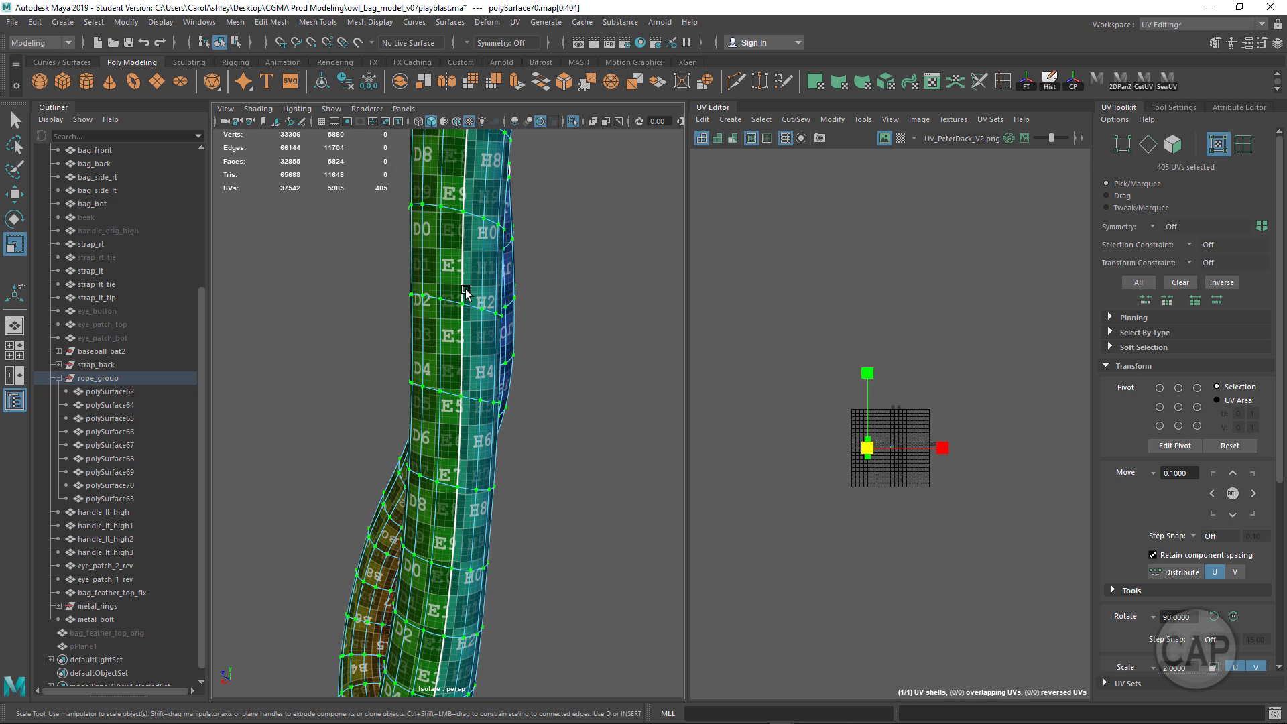
alt+middle_drag(457, 244, 445, 415)
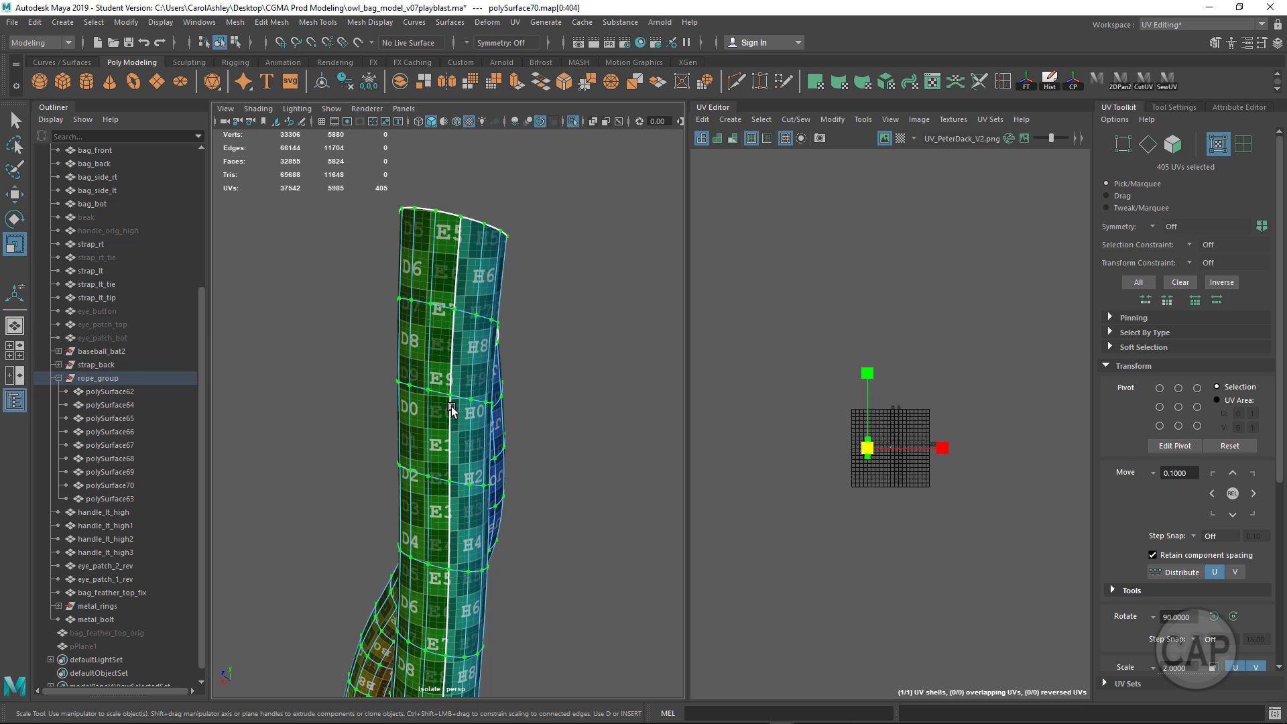
alt+drag(452, 409, 499, 407)
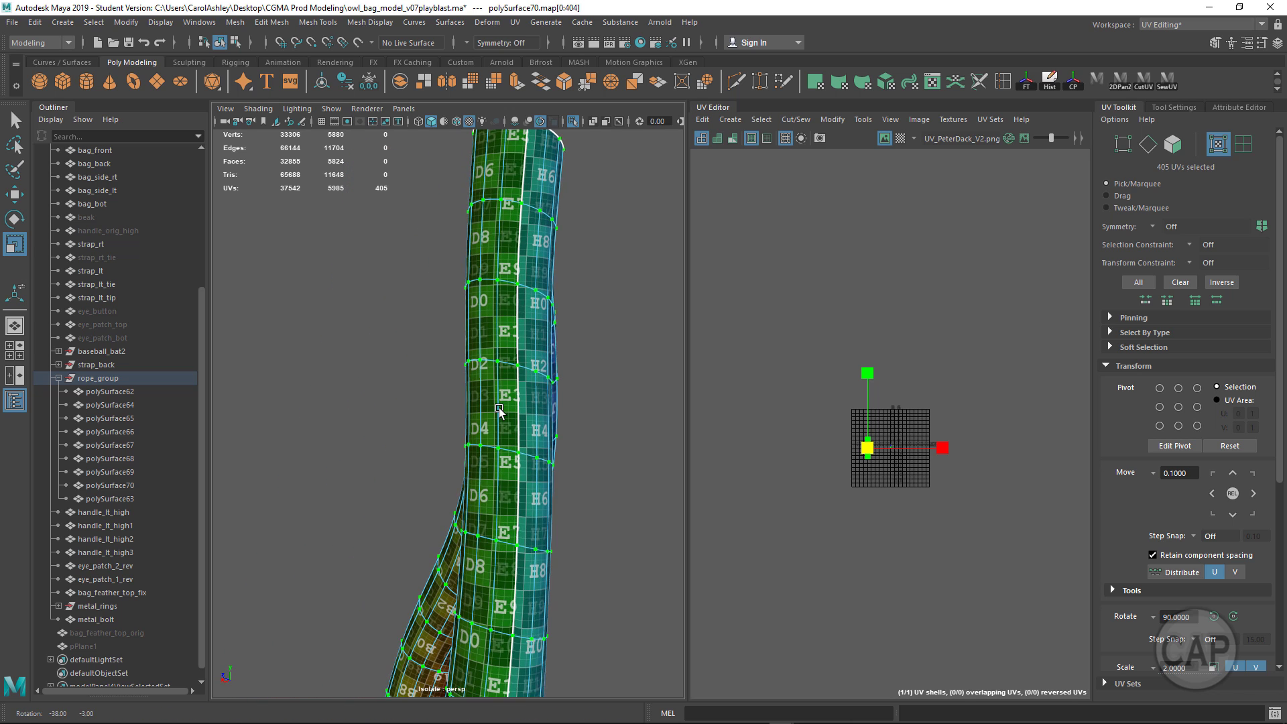
alt+middle_drag(499, 408, 509, 334)
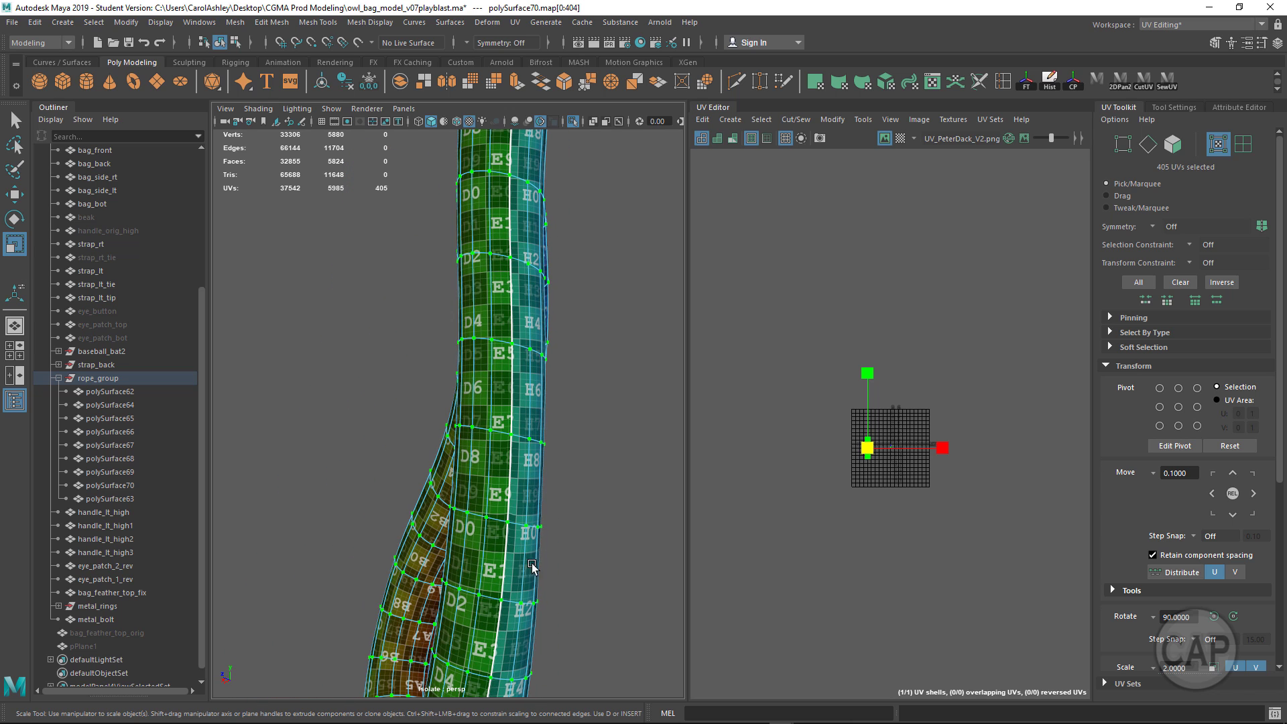
alt+drag(538, 567, 467, 360)
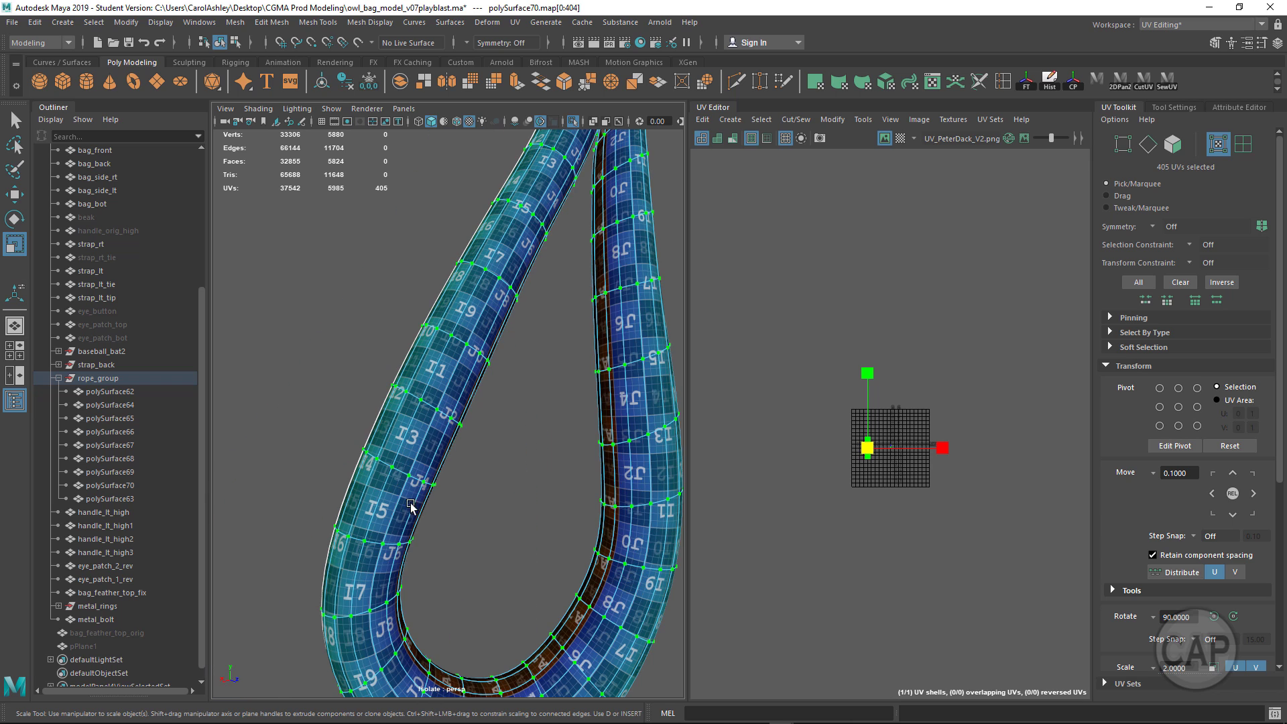
alt+drag(411, 504, 510, 412)
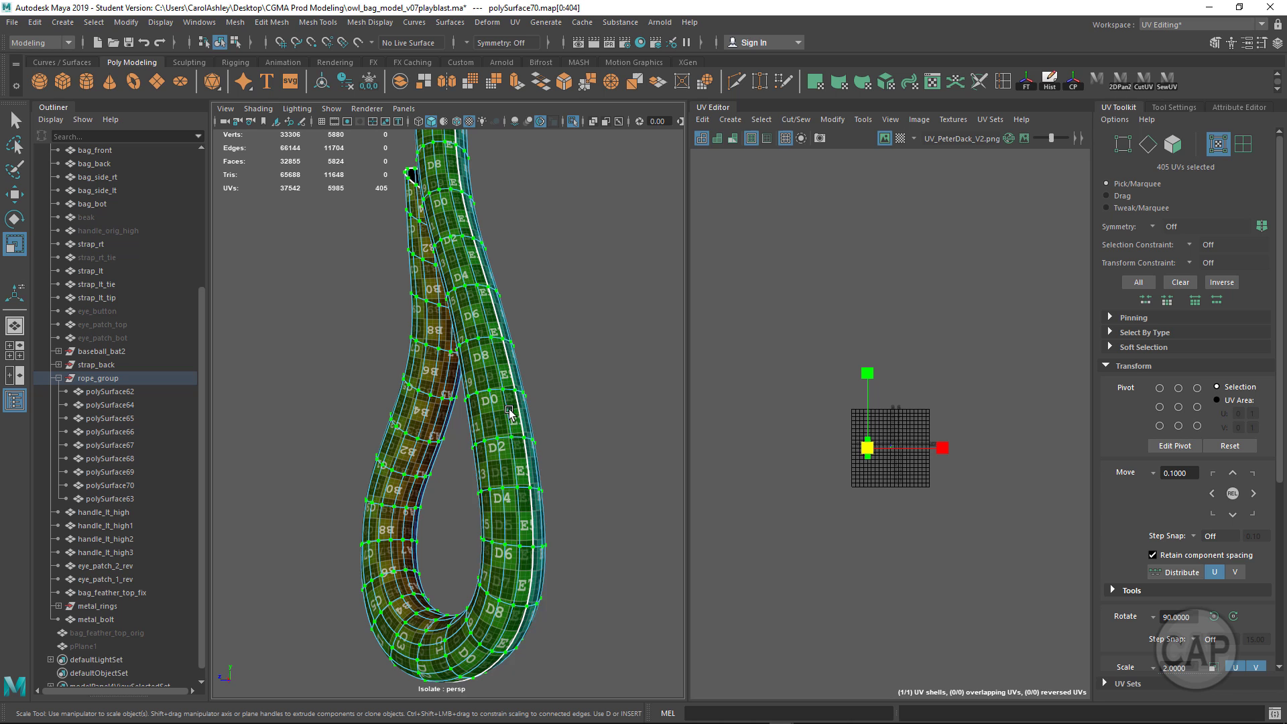
Return to object mode with the rope piece deselected and view the textured loop as a whole
right_drag(509, 412, 588, 285)
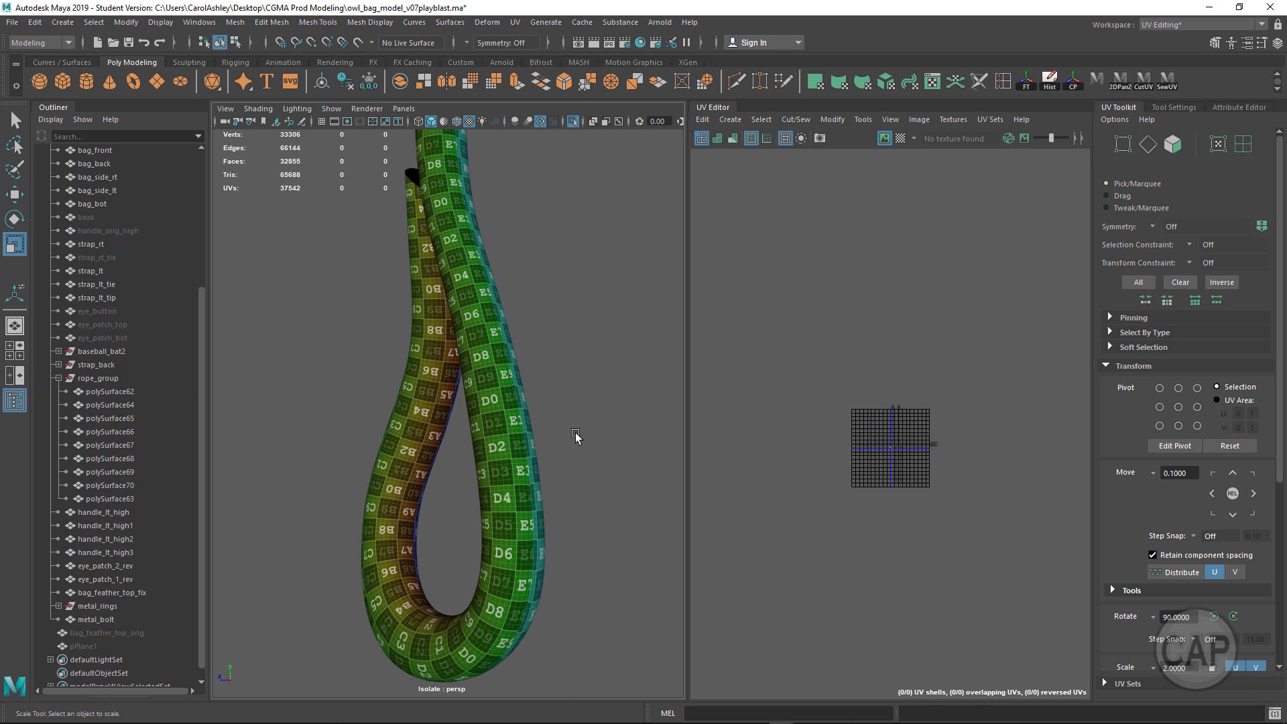
mouse_move(575, 435)
alt+mouse_down()
mouse_move(648, 436)
mouse_move(593, 341)
mouse_move(638, 336)
mouse_move(615, 356)
mouse_move(306, 324)
mouse_move(301, 340)
mouse_move(345, 351)
mouse_move(529, 350)
mouse_move(572, 457)
alt+mouse_up()
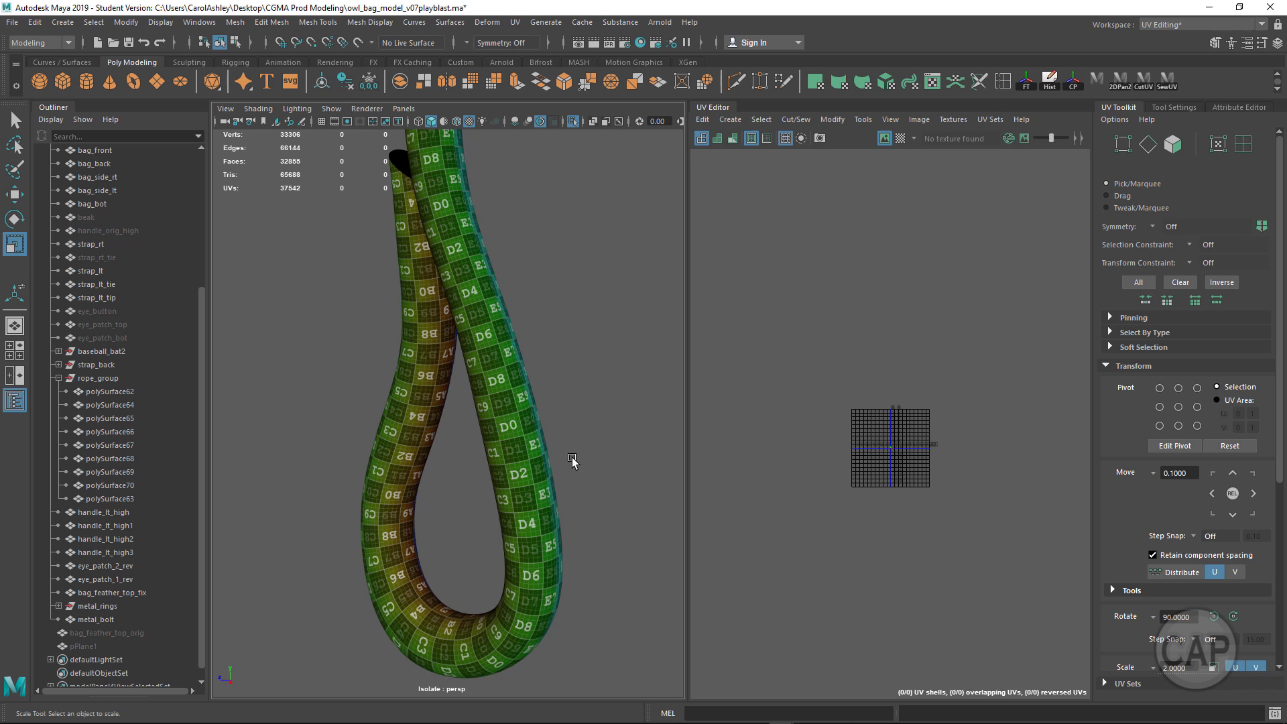
alt+right_drag(572, 457, 559, 416)
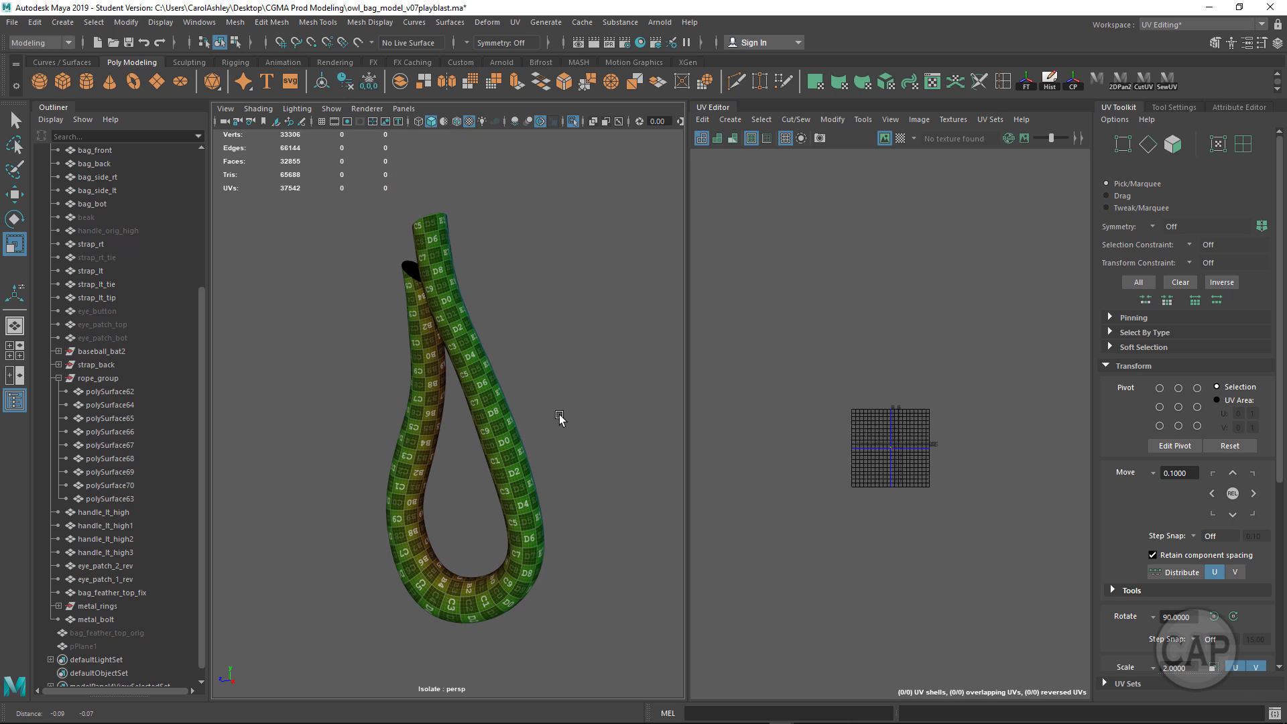
mouse_move(562, 419)
alt+mouse_down()
mouse_move(557, 432)
mouse_move(562, 409)
alt+mouse_up()
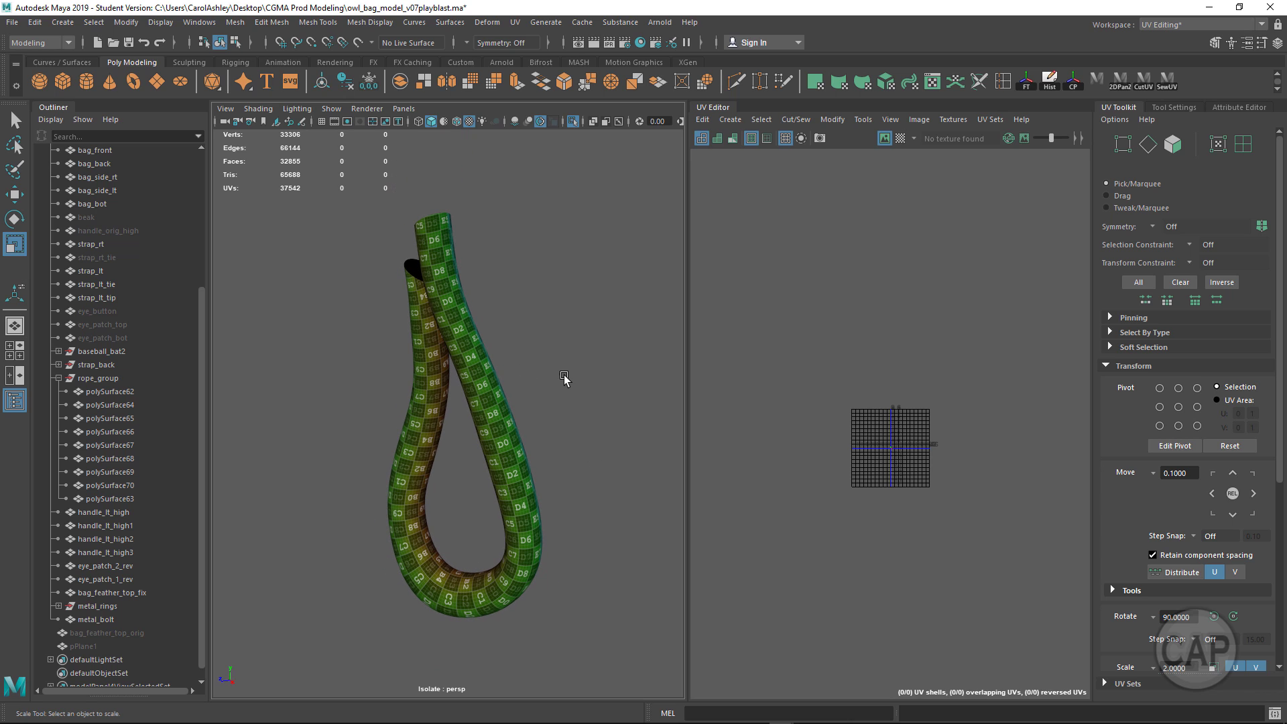